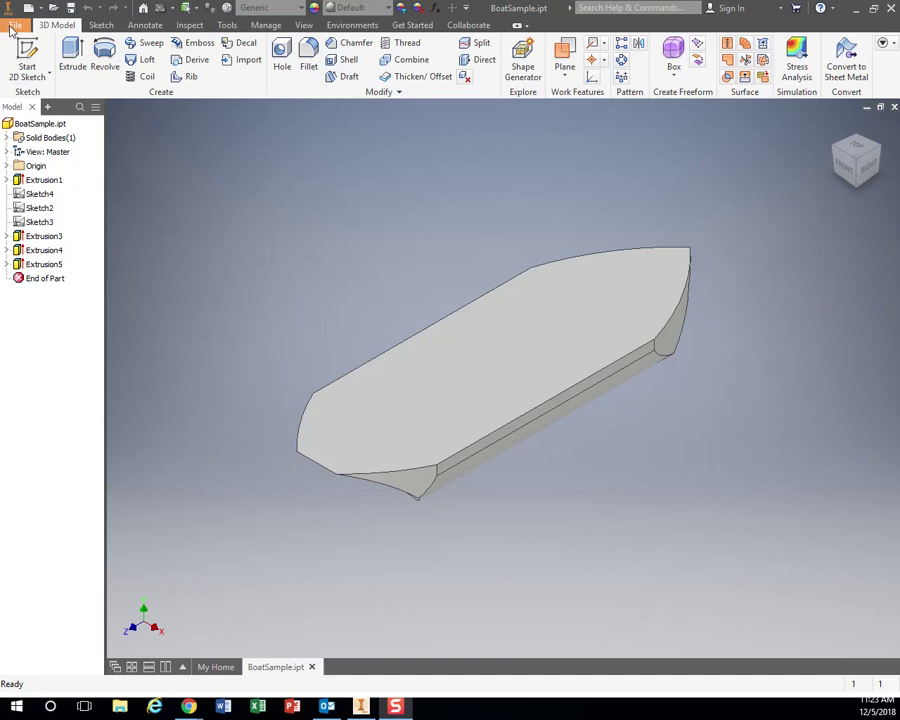
Start a new drawing and delete its Default Border and ANSI - Large title block.
left_click(13, 26)
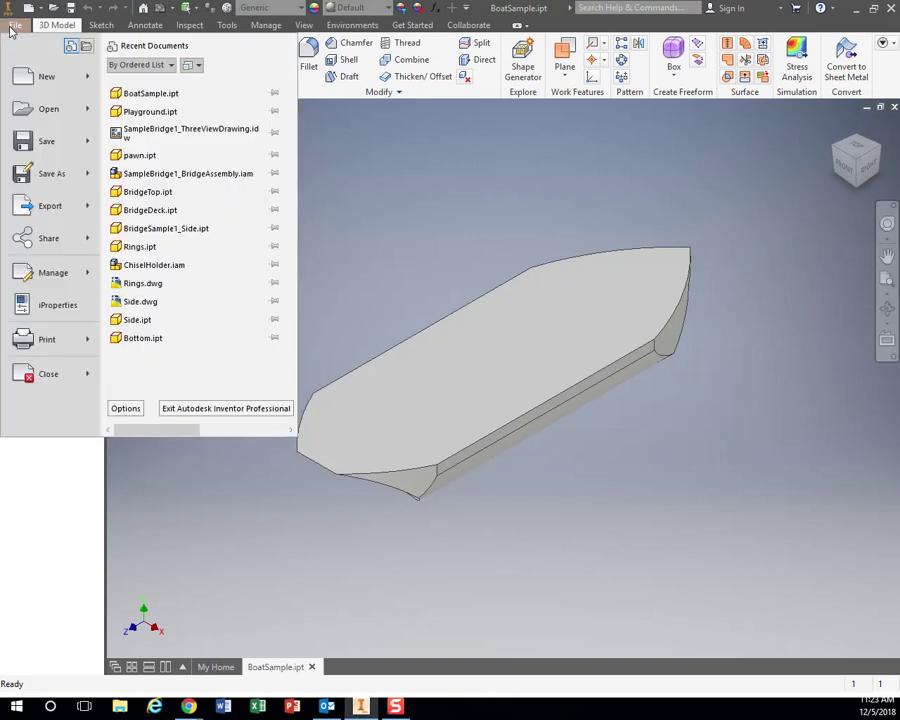
mouse_move(46, 77)
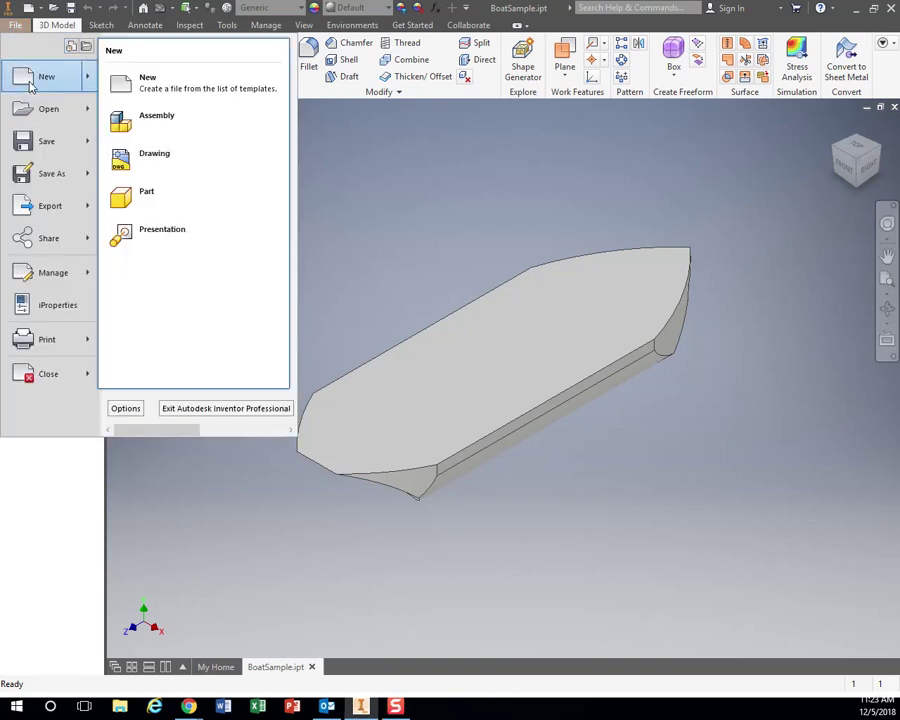
left_click(167, 155)
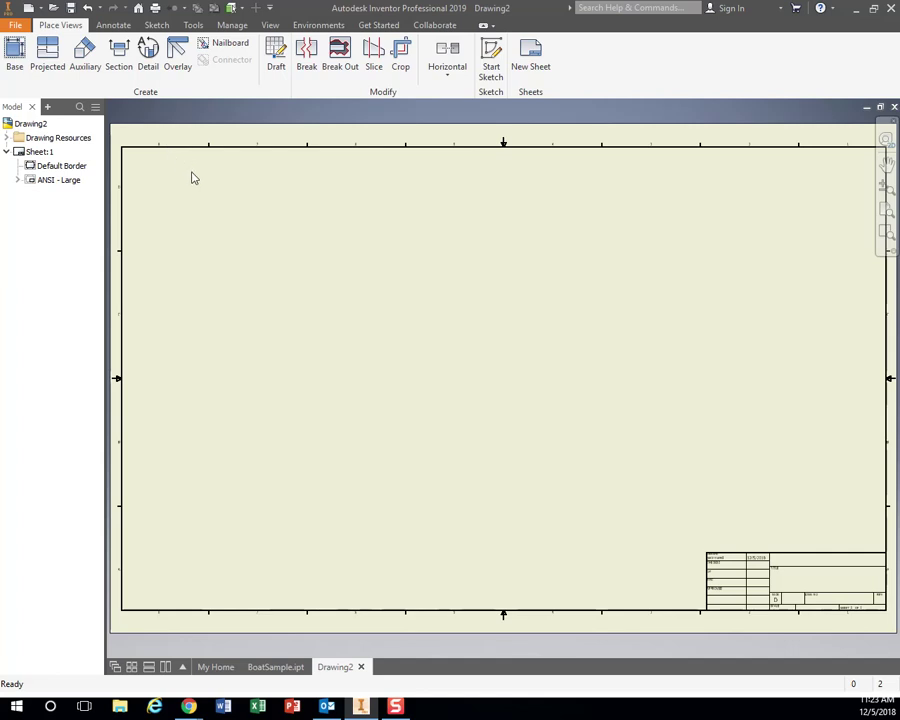
right_click(60, 165)
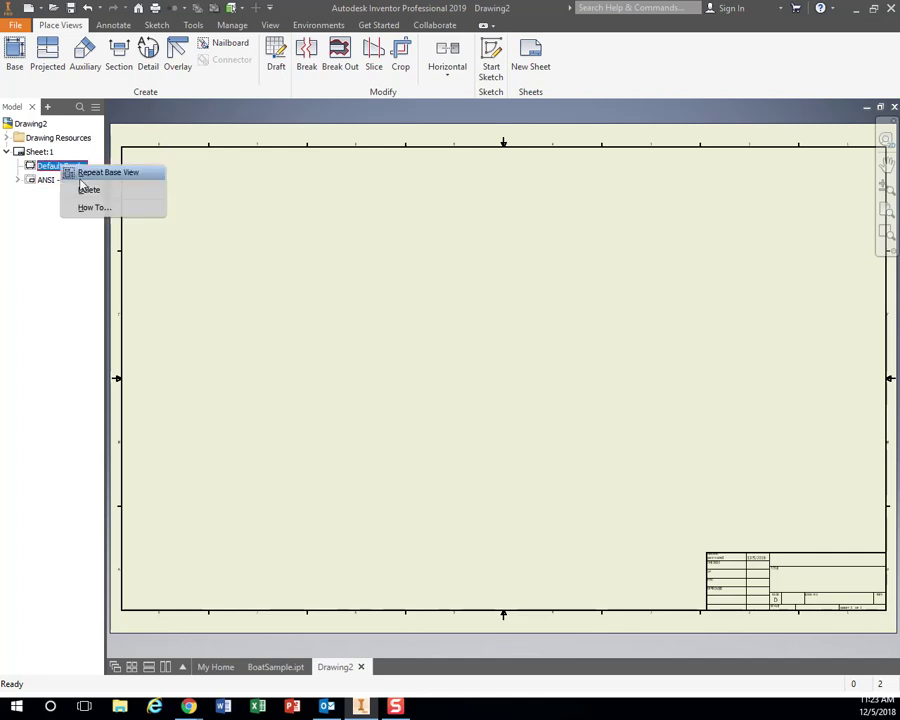
left_click(80, 186)
right_click(66, 166)
left_click(90, 190)
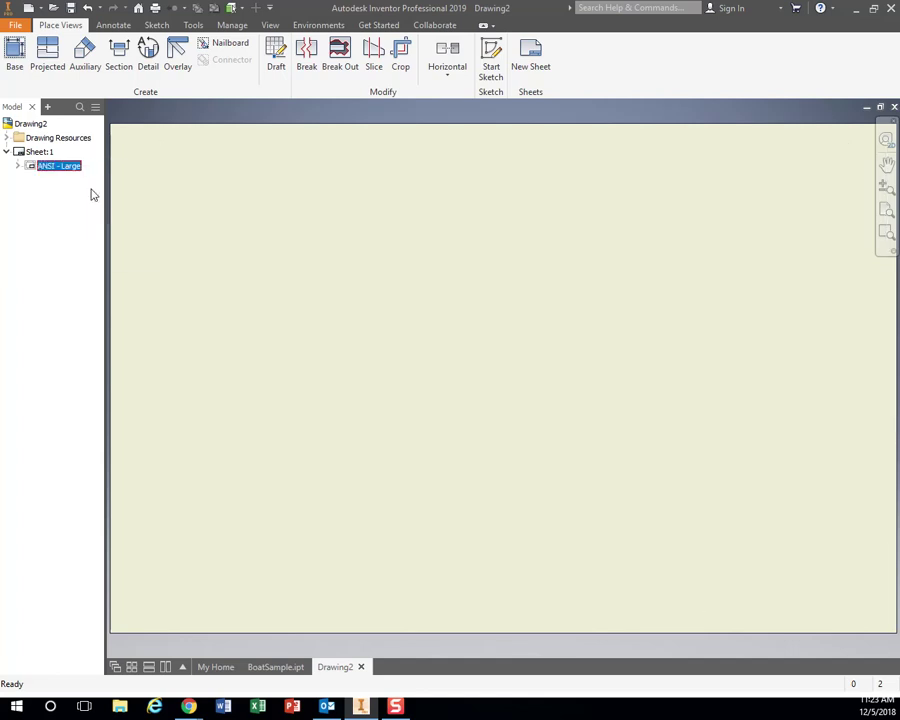
right_click(44, 156)
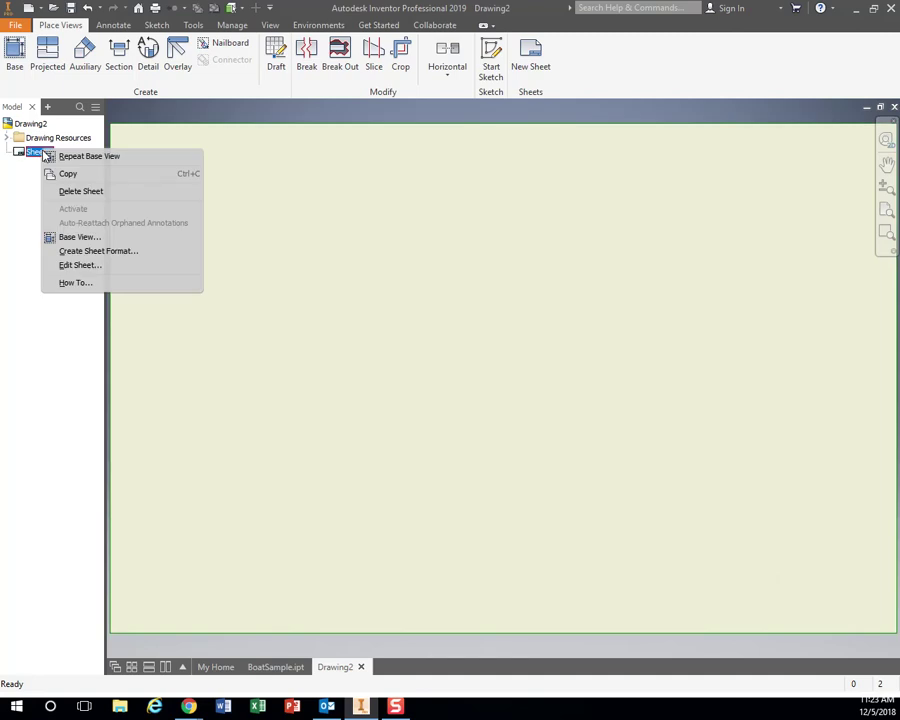
Resize Sheet:1 to a custom sheet, height 8.5 and width 14 inches.
left_click(98, 268)
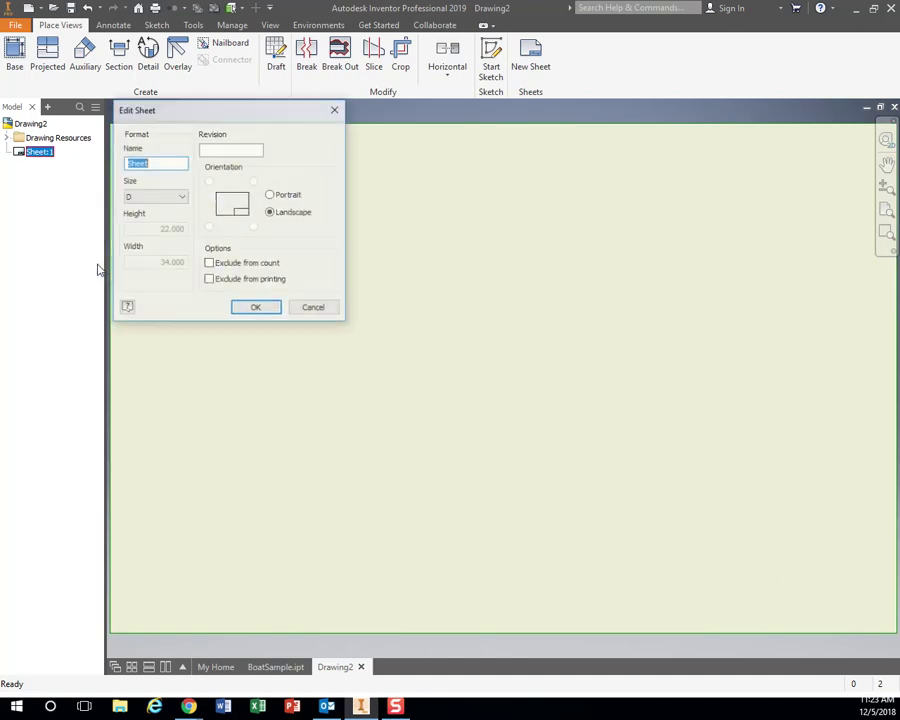
left_click(167, 200)
left_click(155, 264)
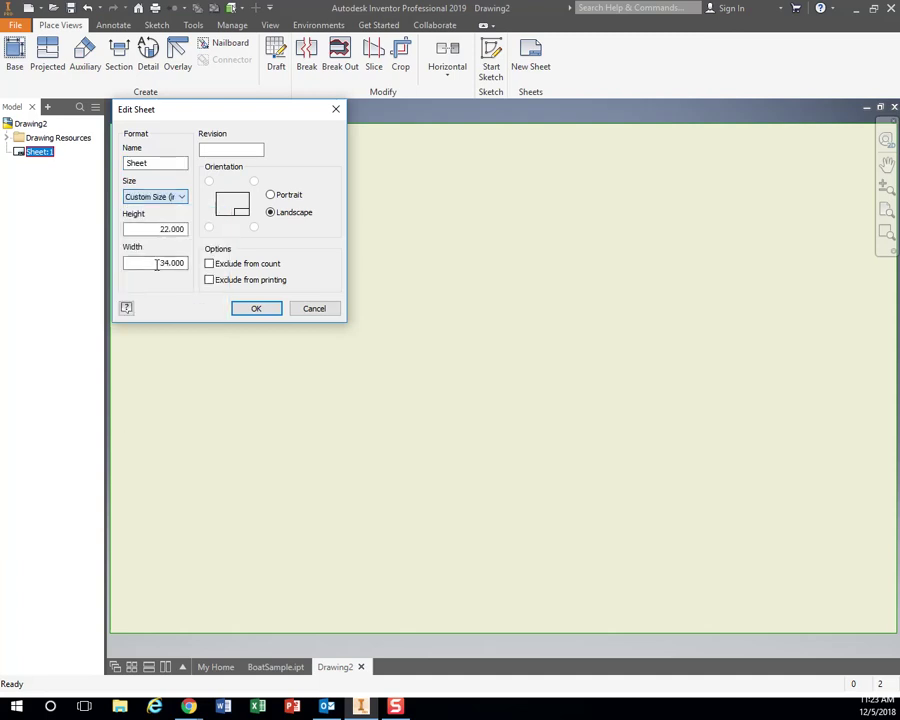
left_click_drag(157, 228, 196, 232)
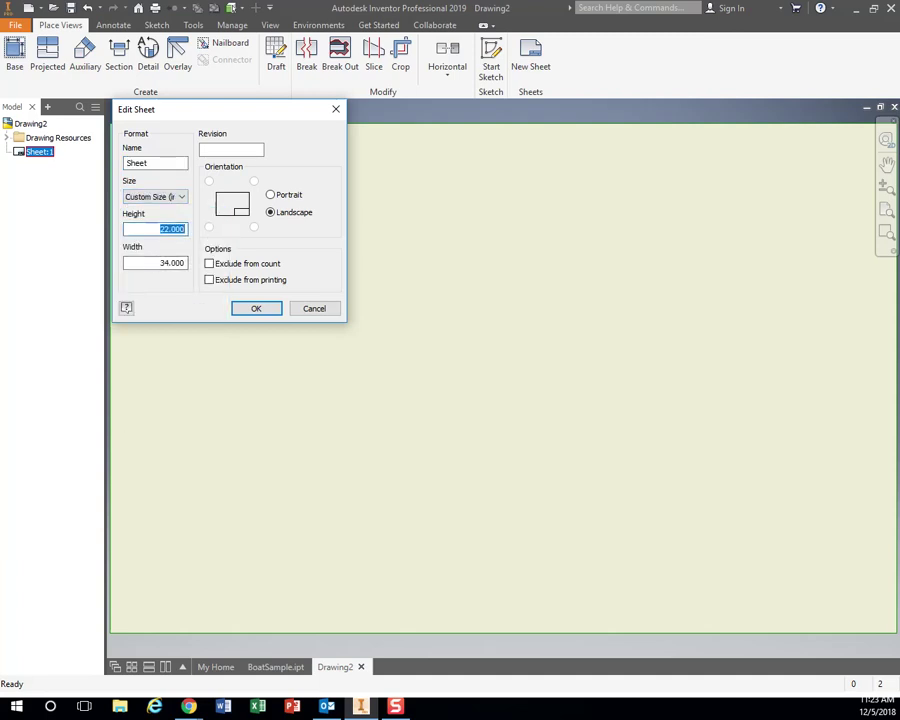
type("8.5")
left_click_drag(158, 263, 184, 266)
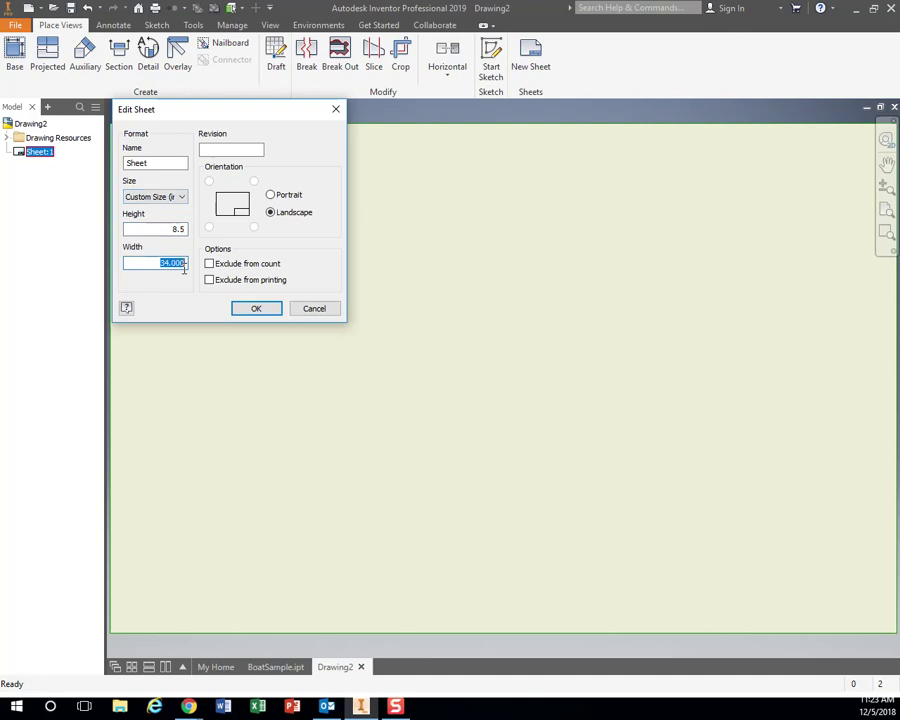
type("14")
left_click(255, 309)
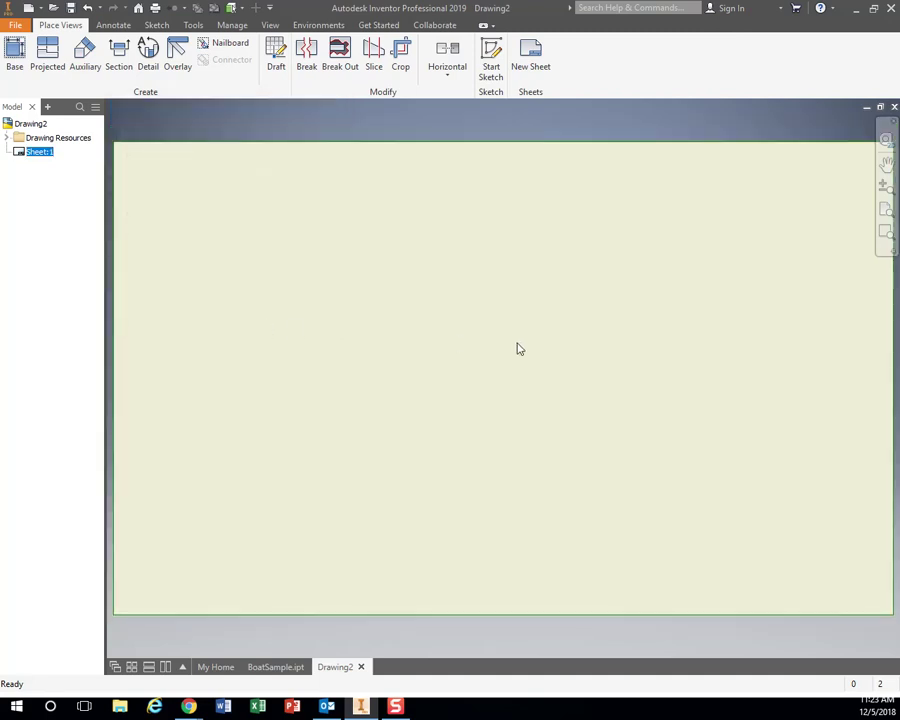
scroll(517, 349, "down", 2)
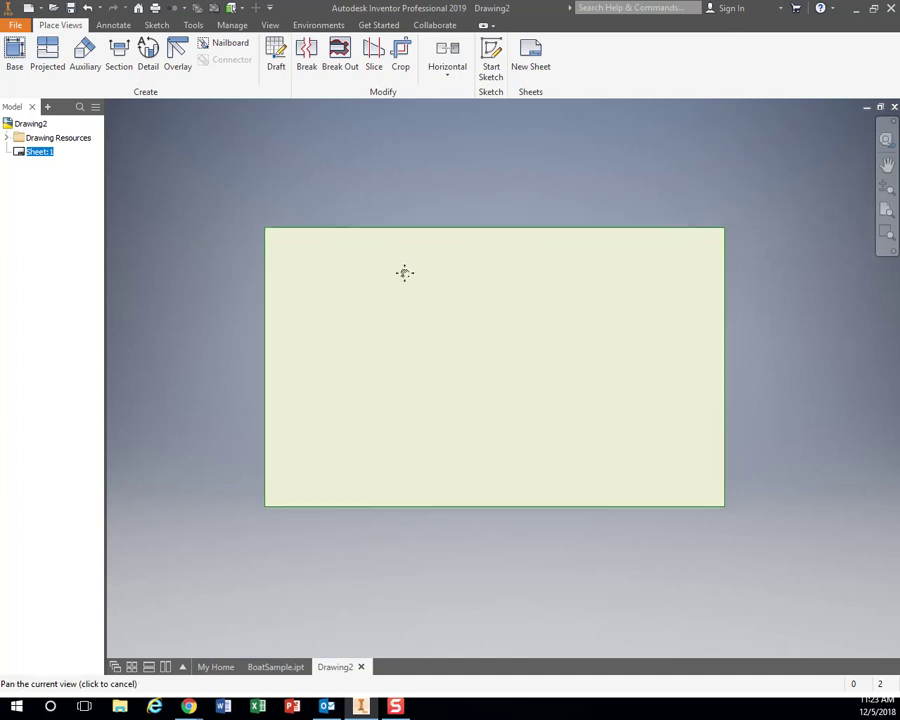
middle_click_drag(404, 271, 287, 267)
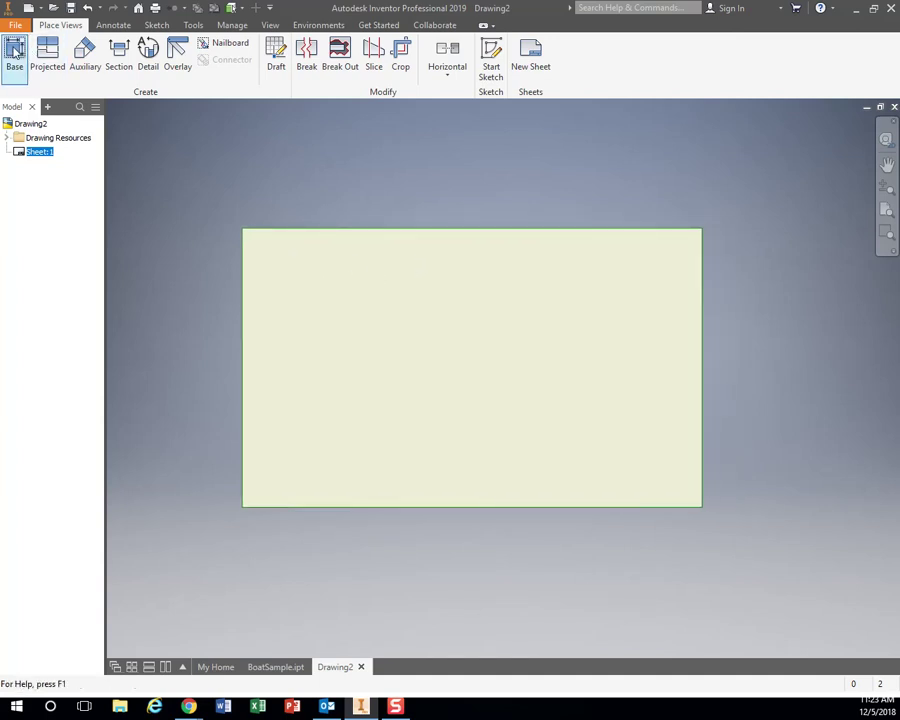
Place a 1:1 front base view of BoatSample in the sheet's upper right.
left_click(15, 52)
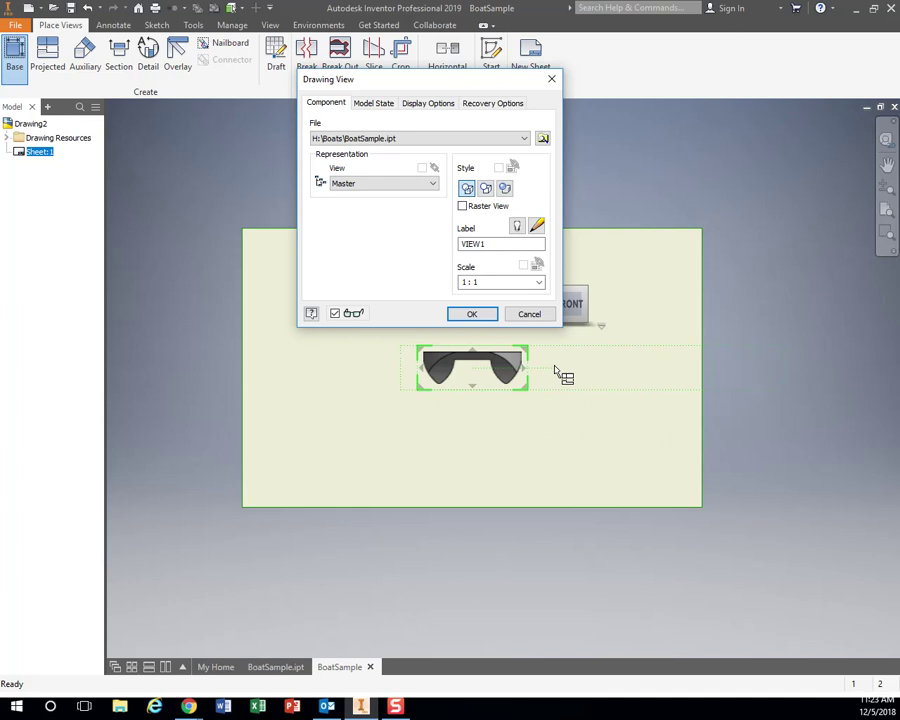
left_click_drag(486, 80, 250, 62)
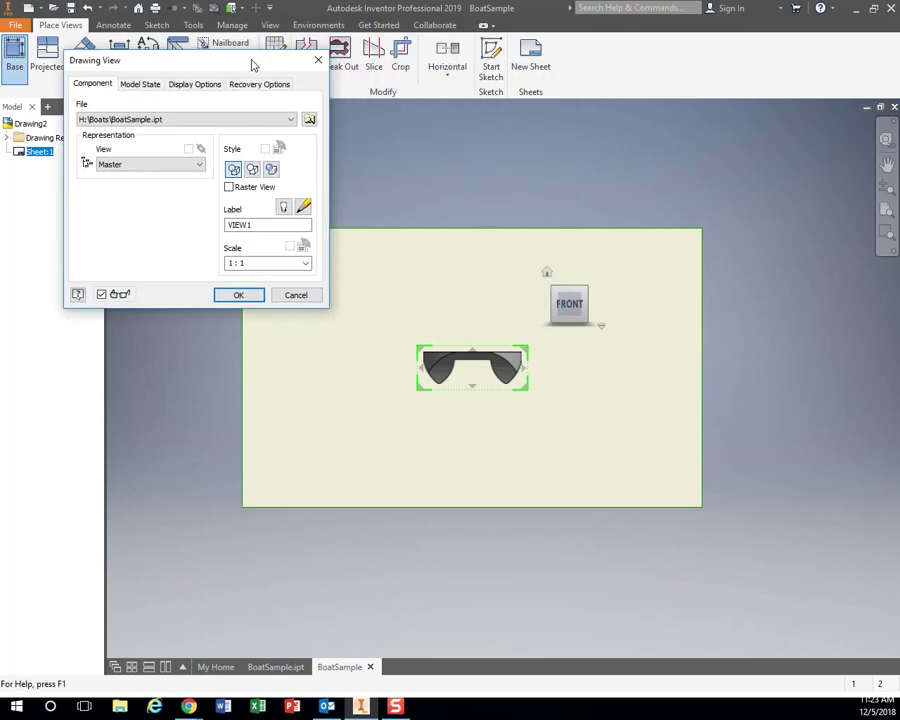
left_click_drag(461, 349, 404, 311)
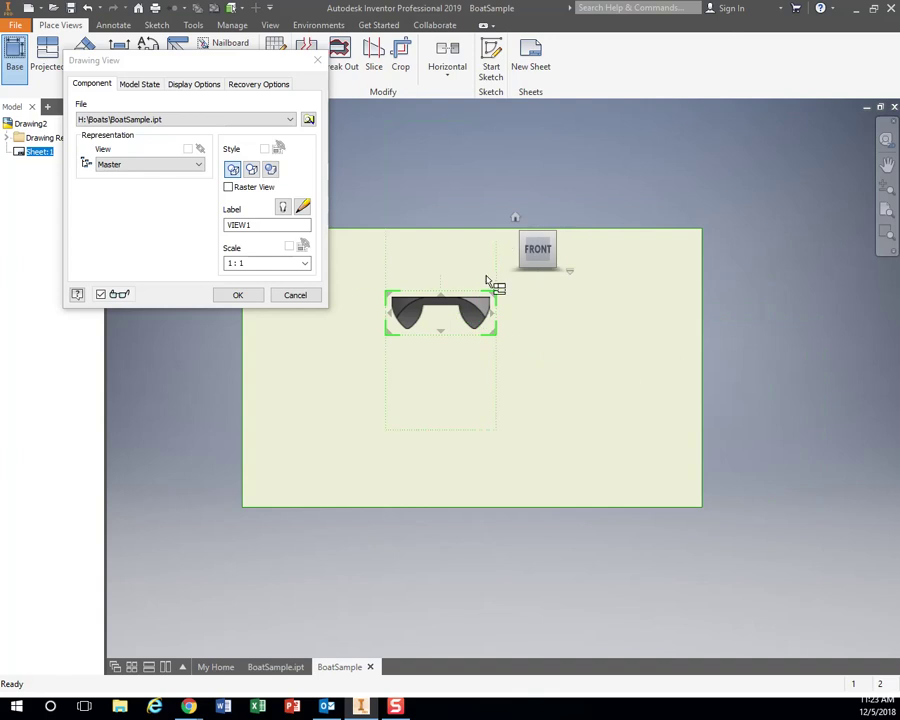
left_click_drag(478, 318, 444, 292)
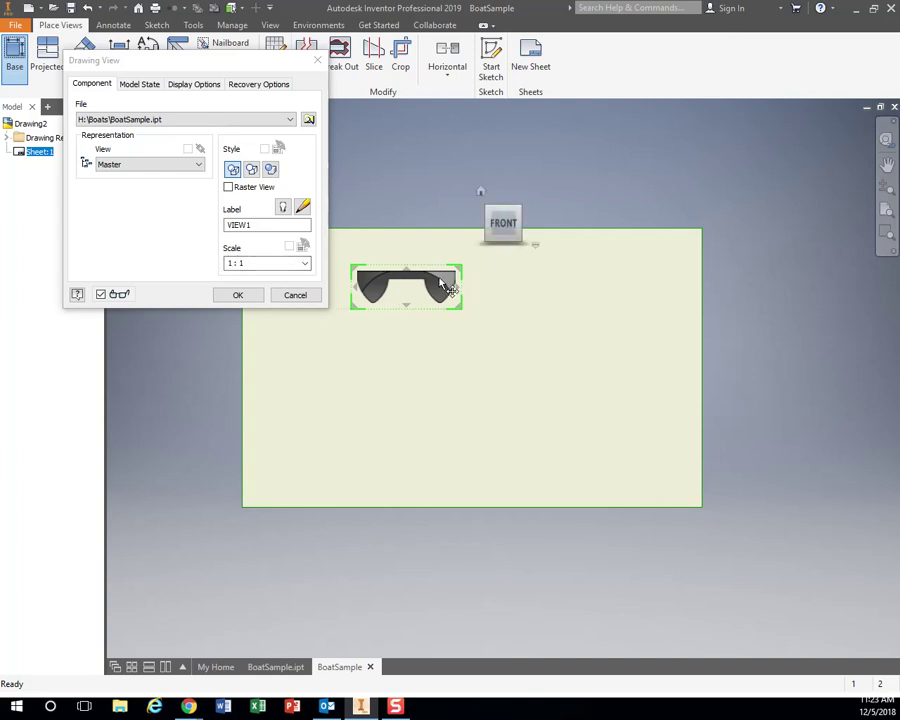
left_click_drag(441, 284, 632, 279)
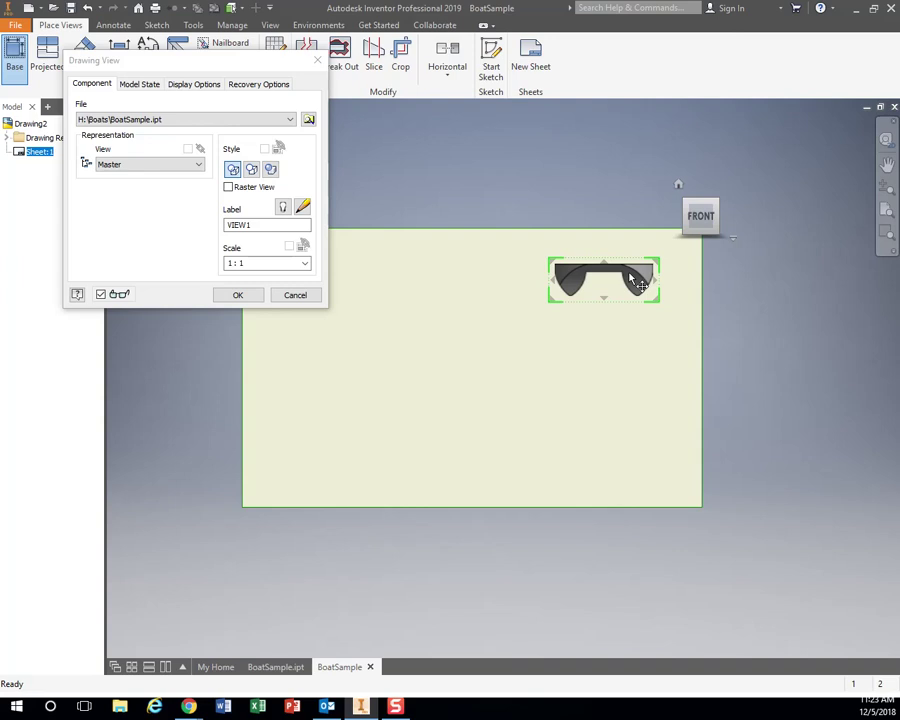
left_click_drag(636, 281, 634, 289)
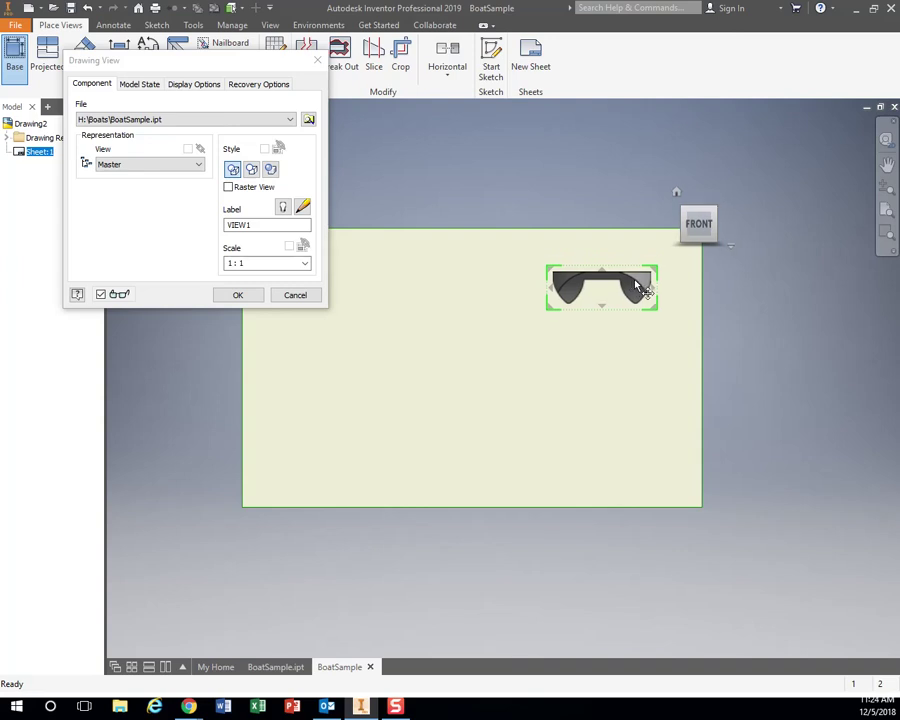
left_click(236, 294)
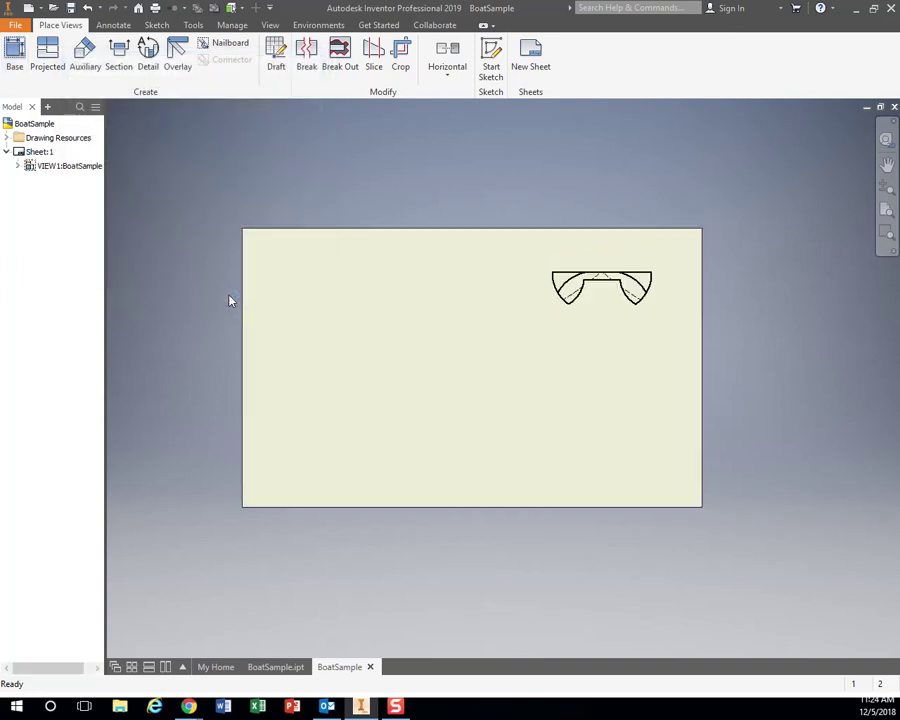
Place VIEW2, a 1:1 base view of the boat's right side profile, lower on the sheet.
left_click(14, 52)
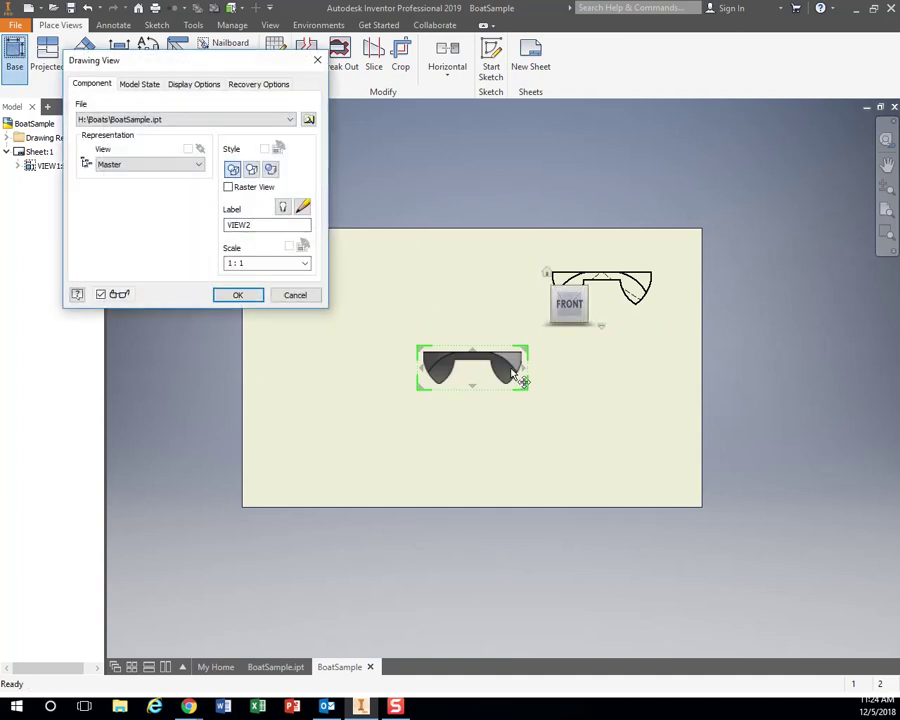
left_click_drag(516, 376, 470, 392)
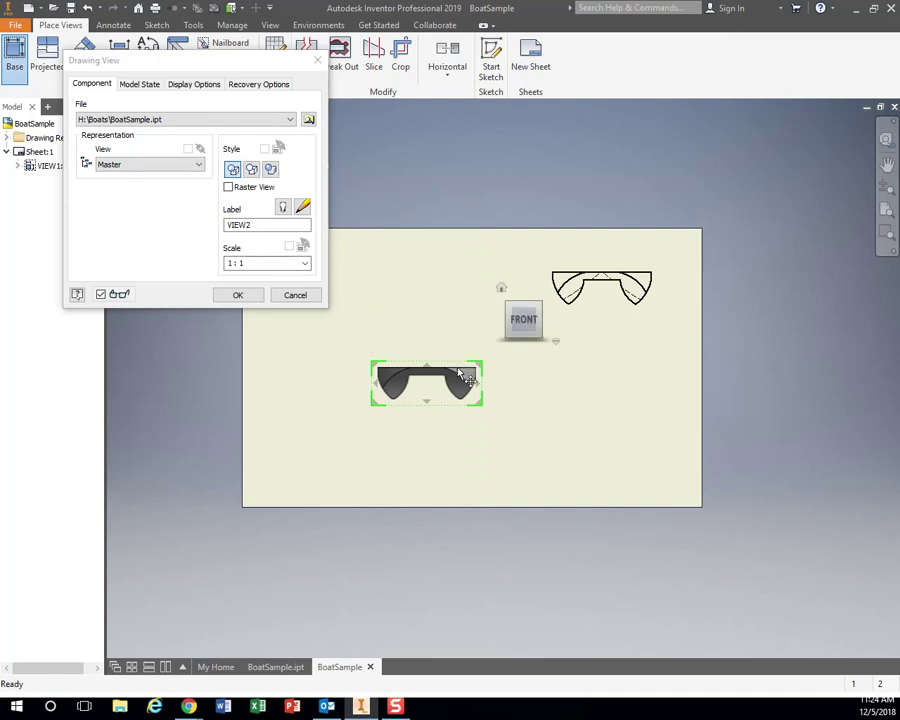
left_click_drag(462, 386, 460, 401)
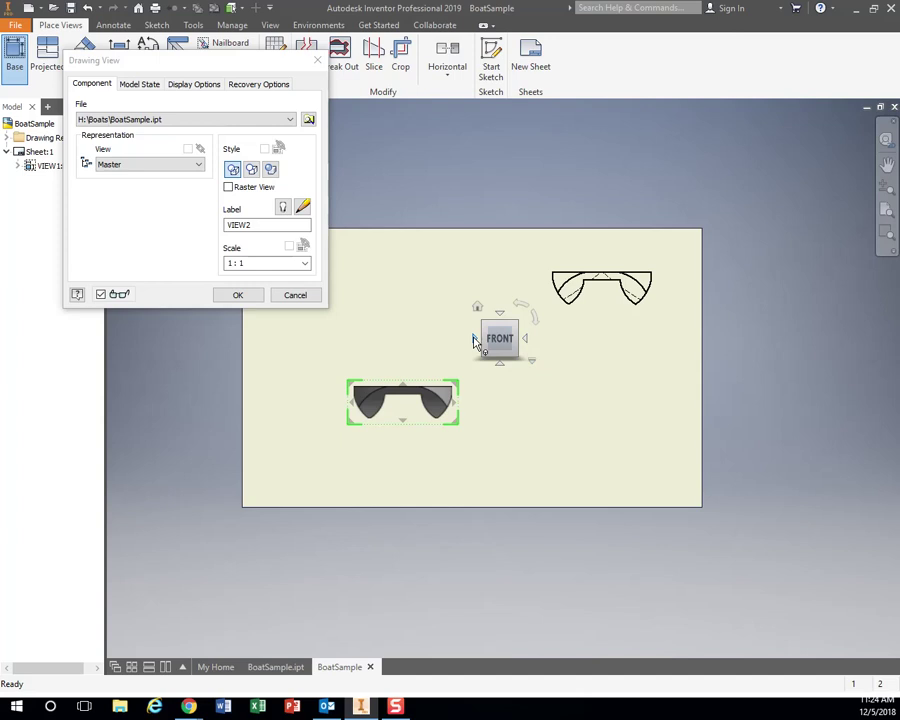
mouse_move(523, 320)
left_click(527, 340)
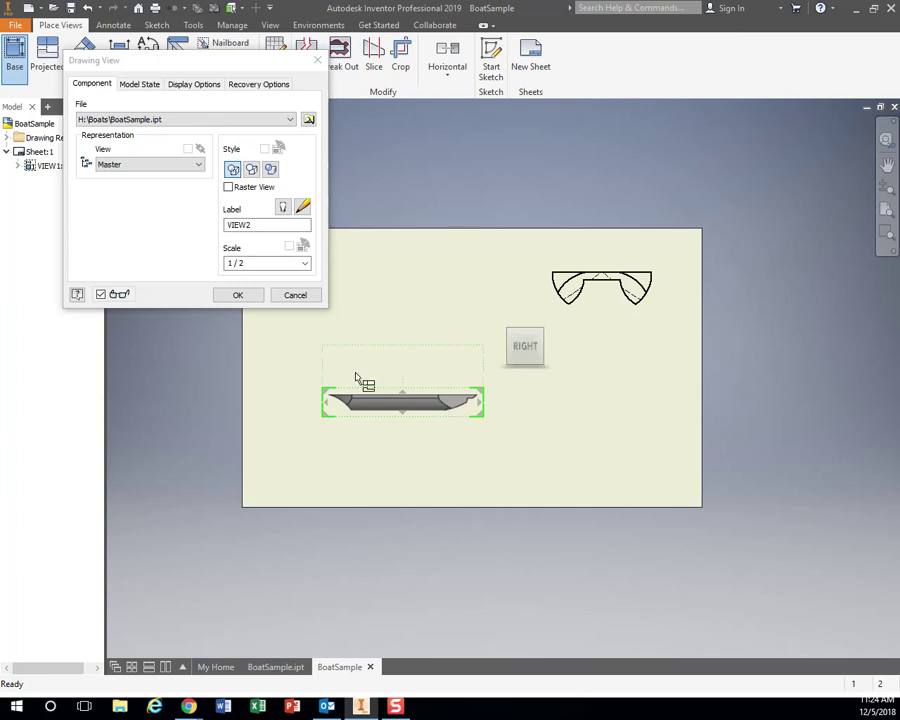
left_click(500, 352)
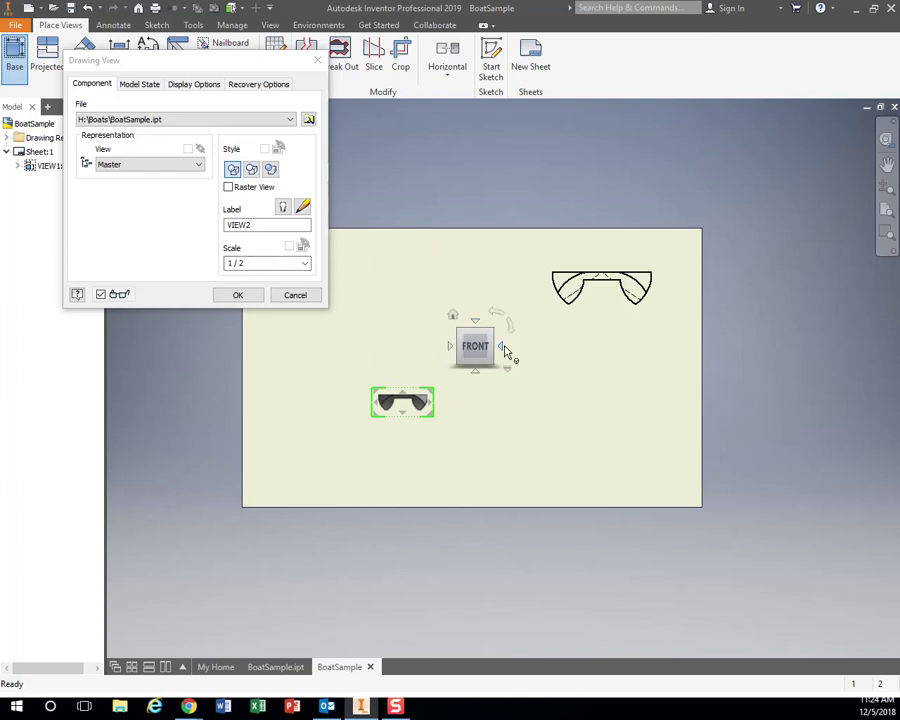
left_click(500, 346)
left_click(251, 263)
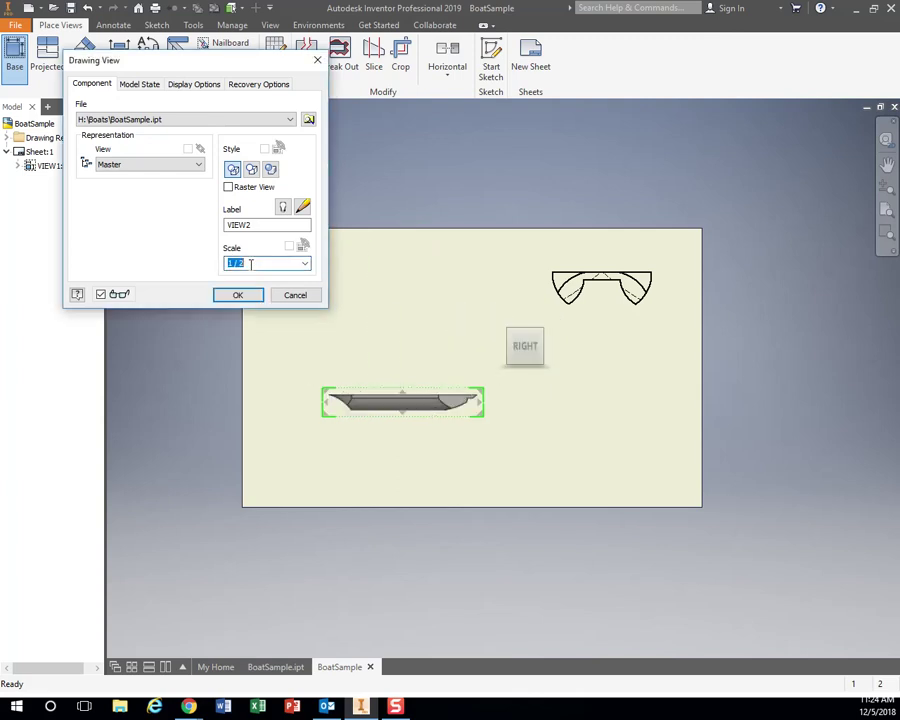
left_click(304, 264)
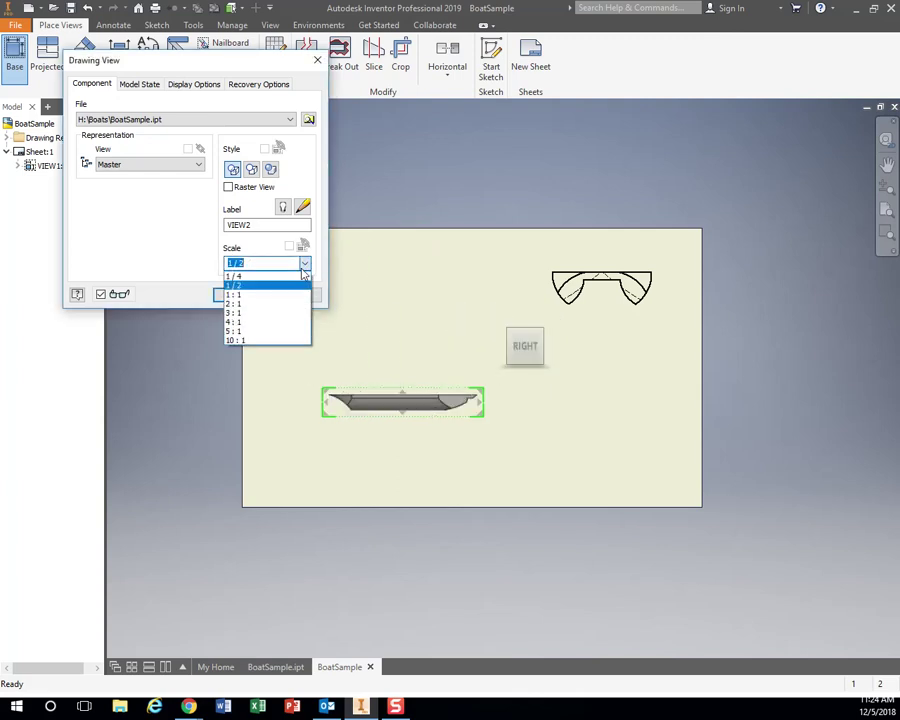
left_click(270, 292)
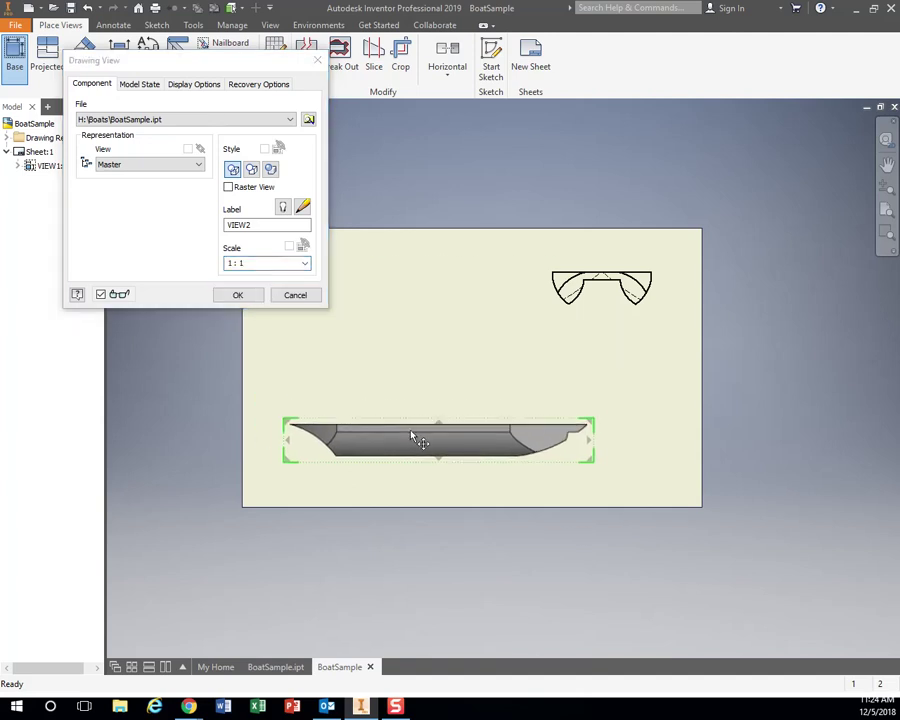
left_click(238, 295)
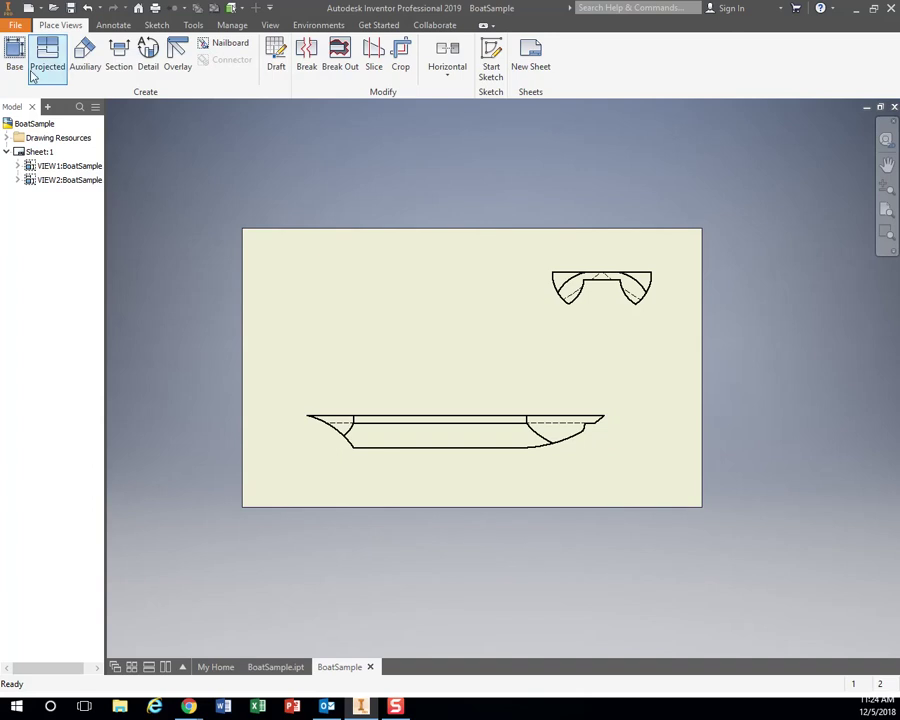
Place VIEW3, a 1:1 top view of the boat rotated horizontal, above the side view.
left_click(16, 52)
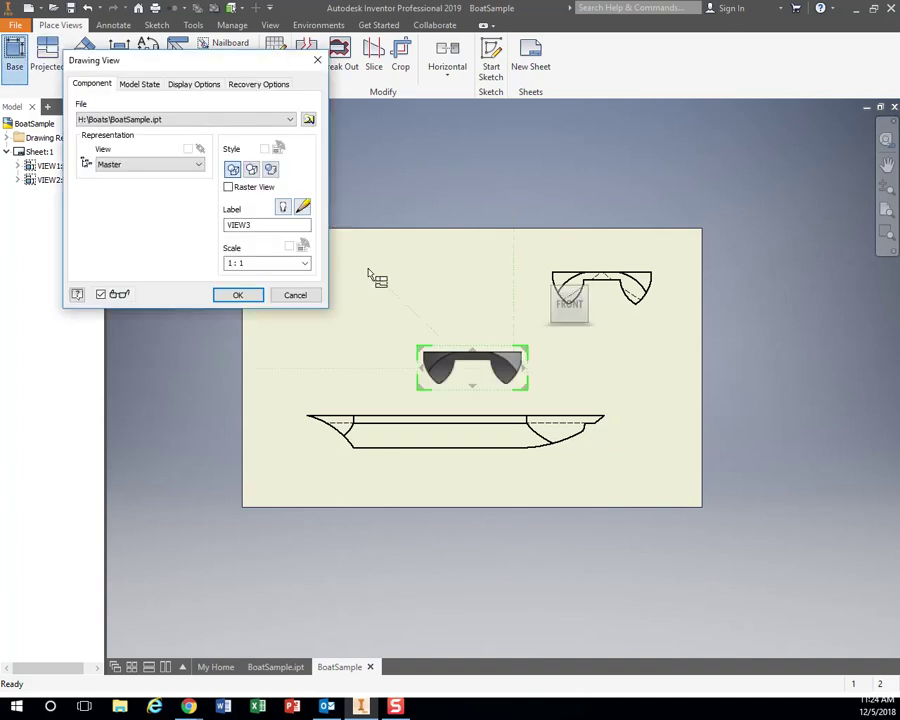
left_click(482, 359)
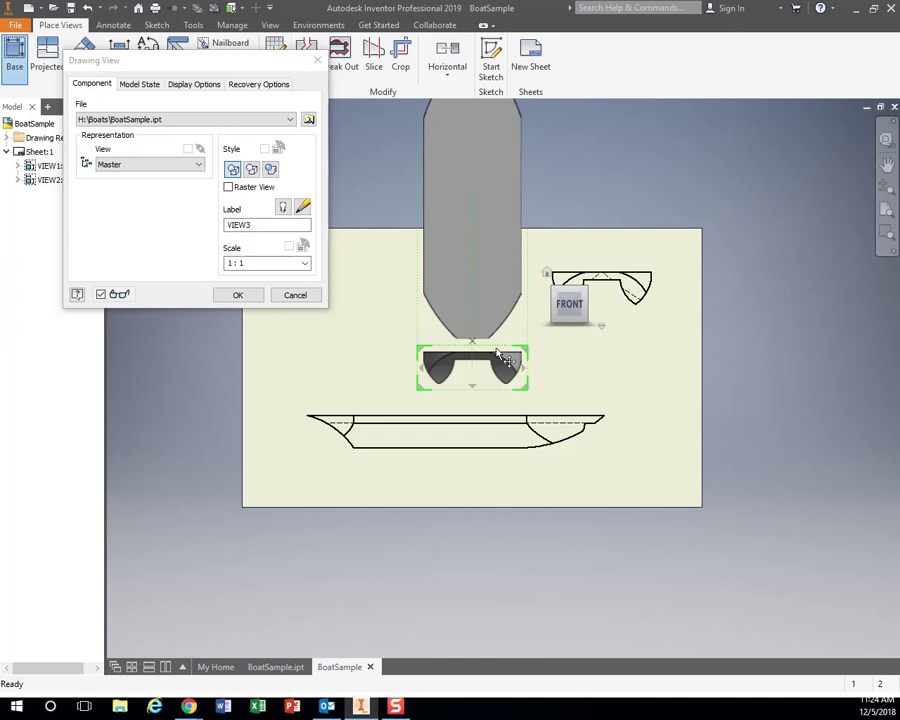
left_click(570, 292)
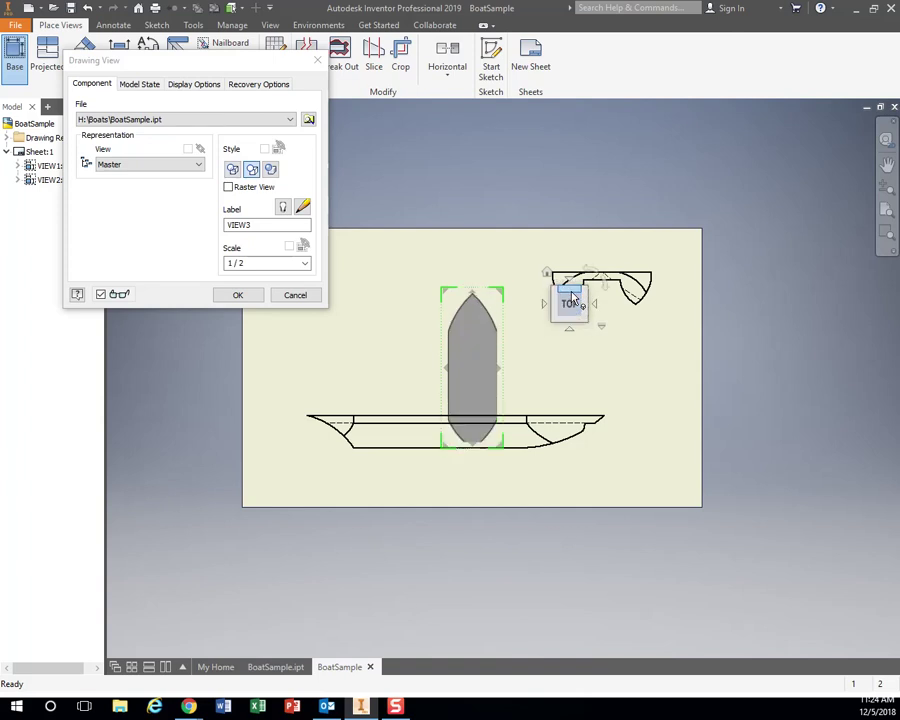
left_click(570, 296)
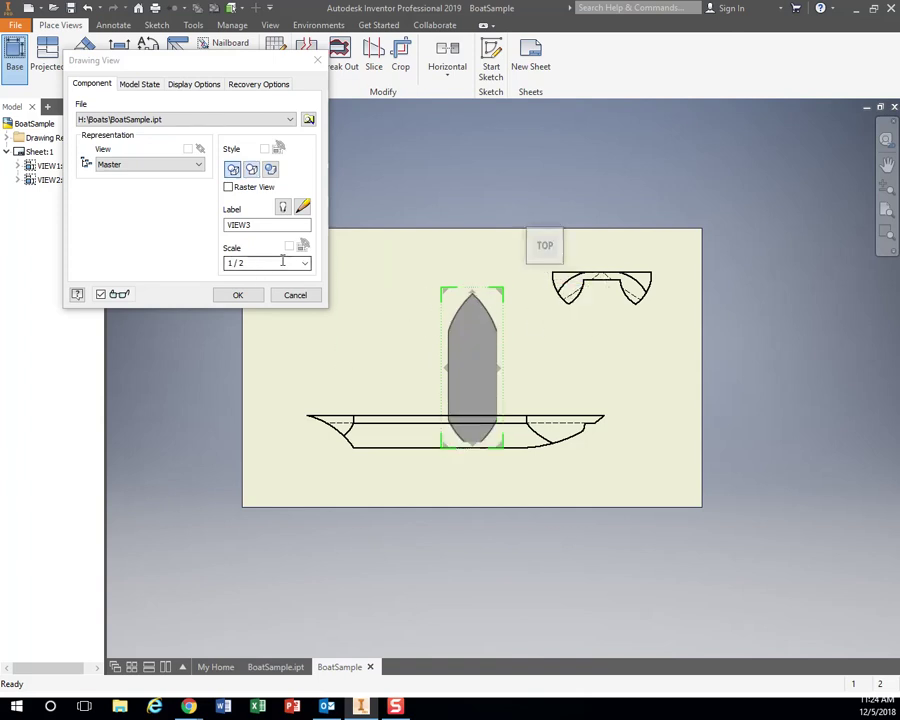
left_click(305, 263)
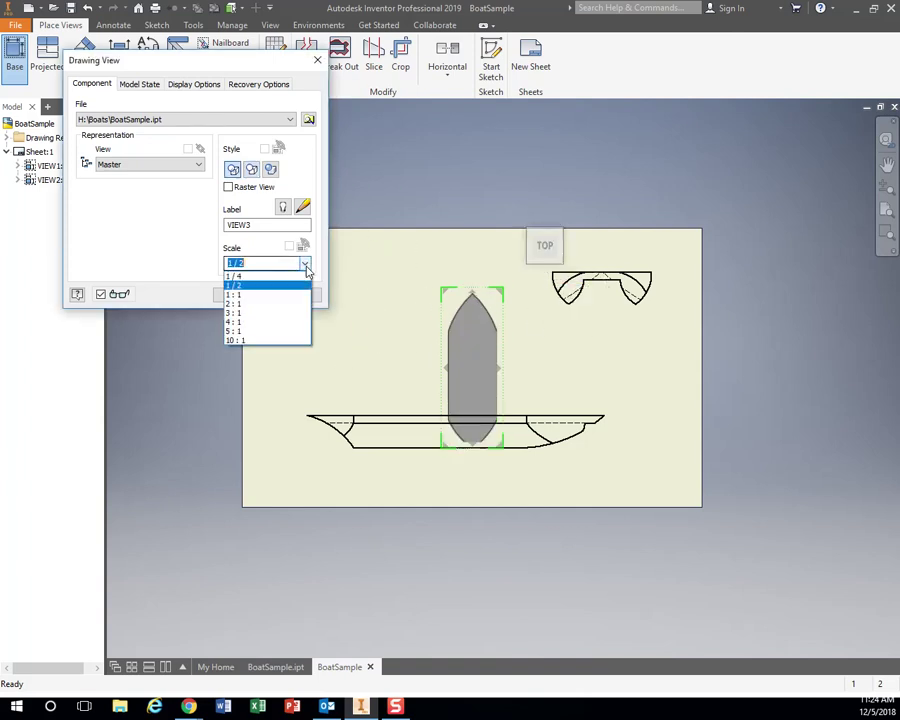
left_click(249, 296)
mouse_move(569, 171)
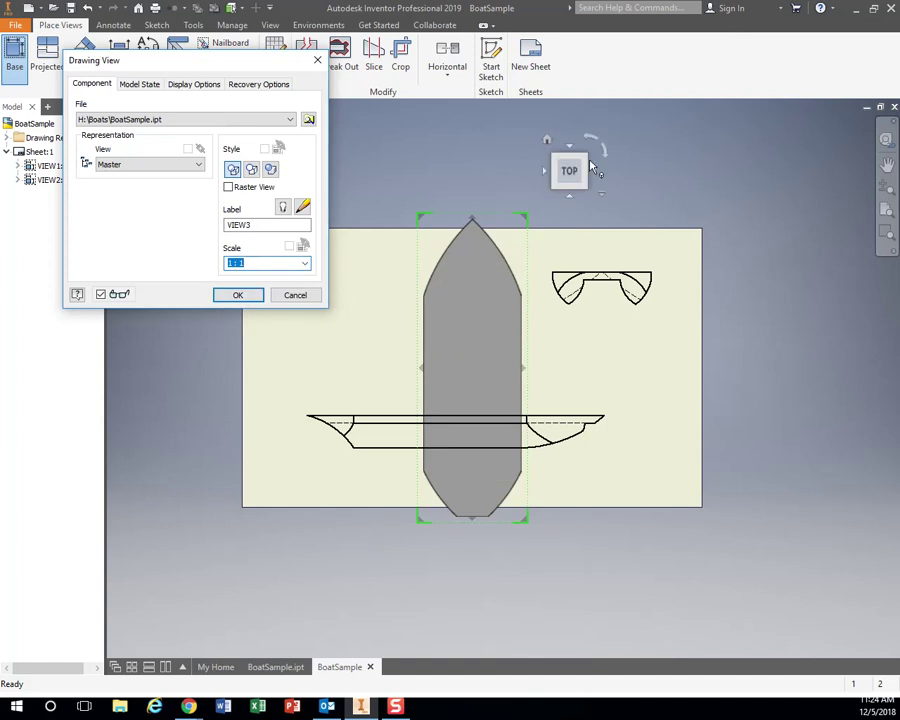
left_click(605, 157)
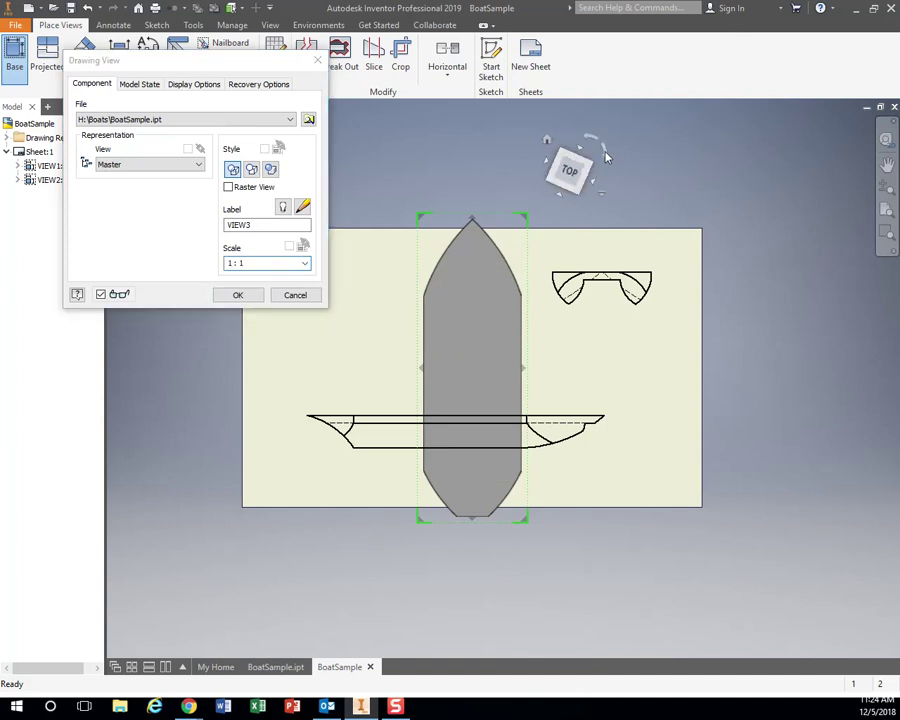
left_click(237, 295)
Move the top view to the upper left, the side view below it, and the end view to the right.
left_click_drag(473, 318, 415, 291)
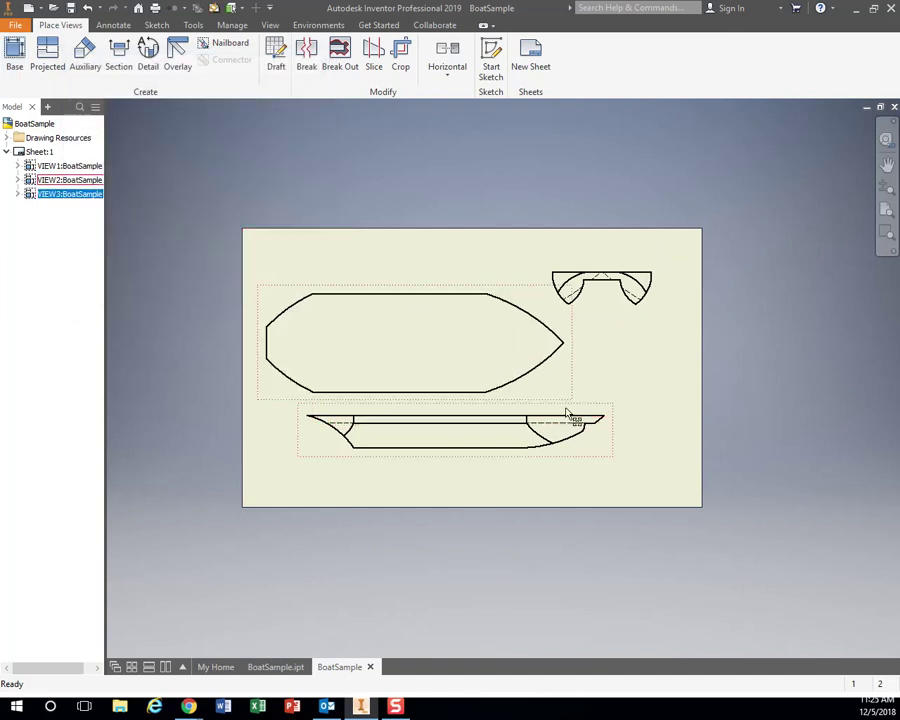
left_click_drag(566, 420, 544, 443)
left_click_drag(632, 270, 649, 373)
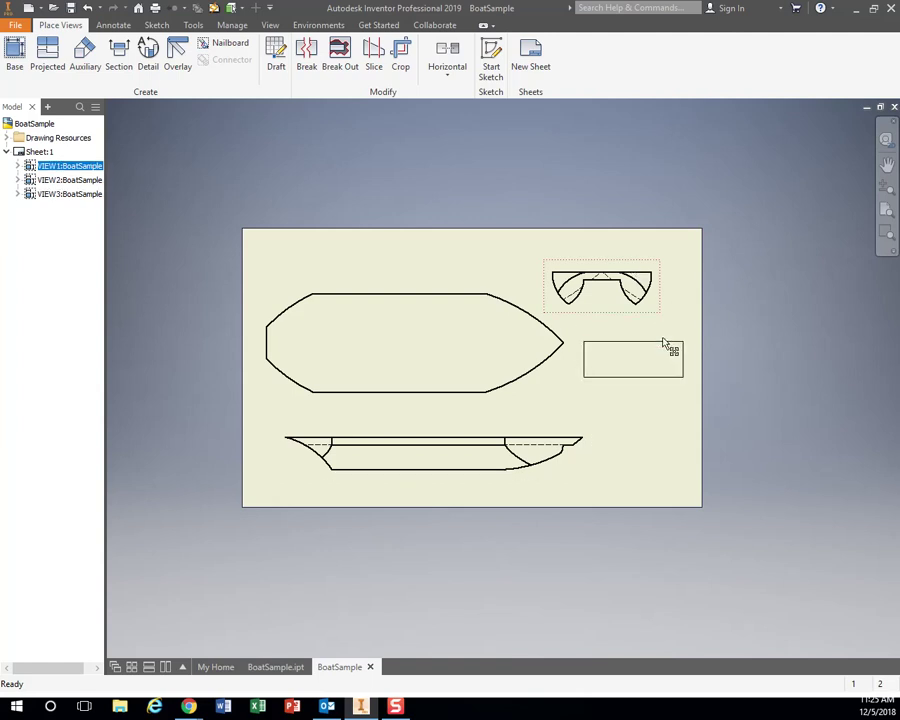
left_click_drag(360, 295, 367, 268)
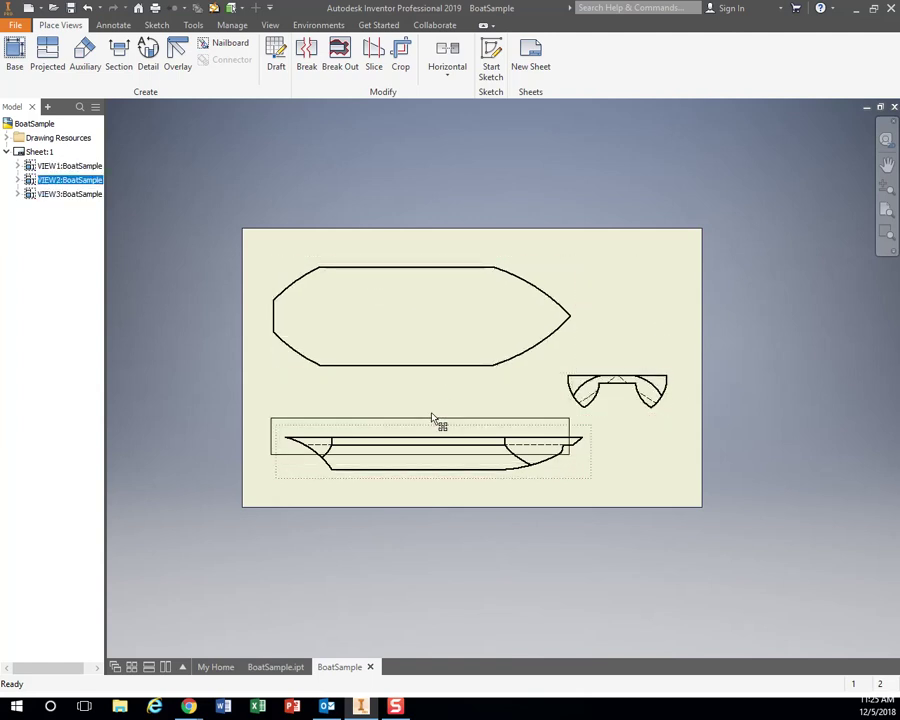
left_click_drag(447, 435, 432, 420)
left_click_drag(613, 363, 613, 355)
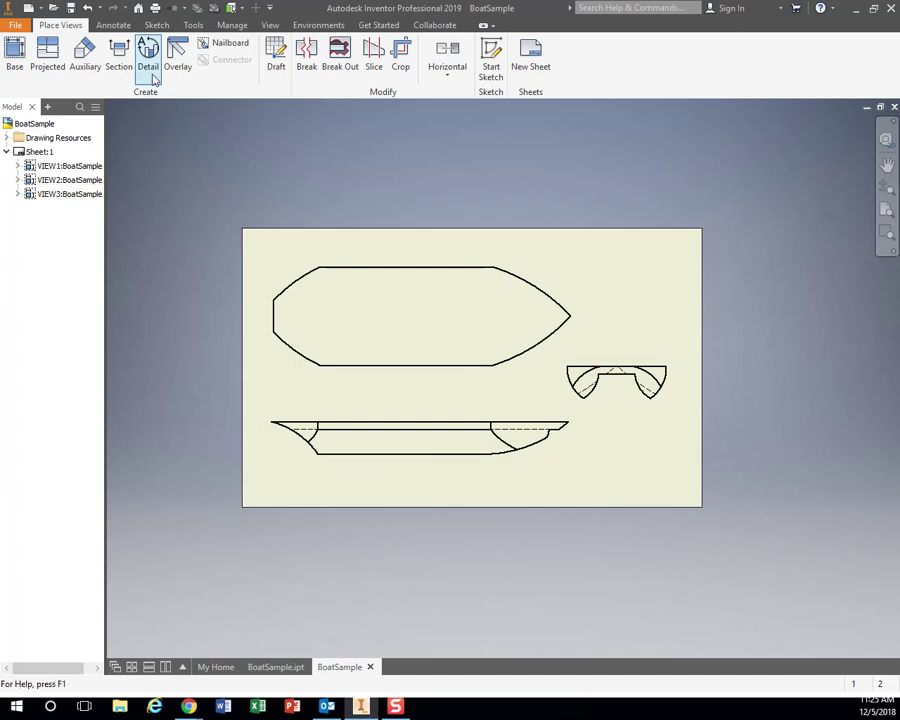
Add a two-line 'Mr. Brown / Boat Layout Drawing' text note at the sheet's top right.
left_click(113, 25)
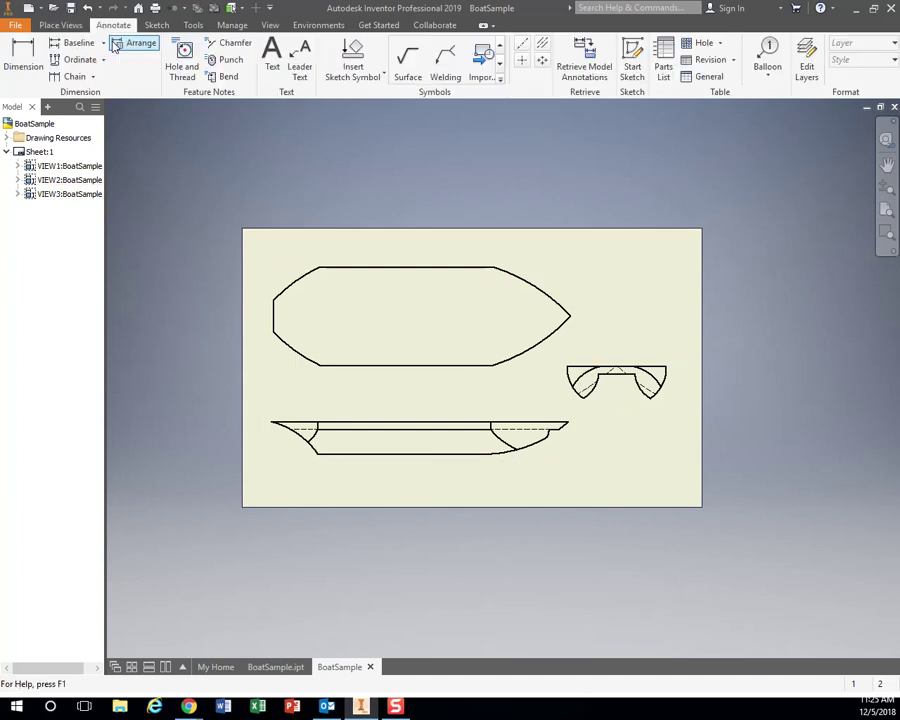
left_click(272, 55)
left_click_drag(576, 247, 699, 291)
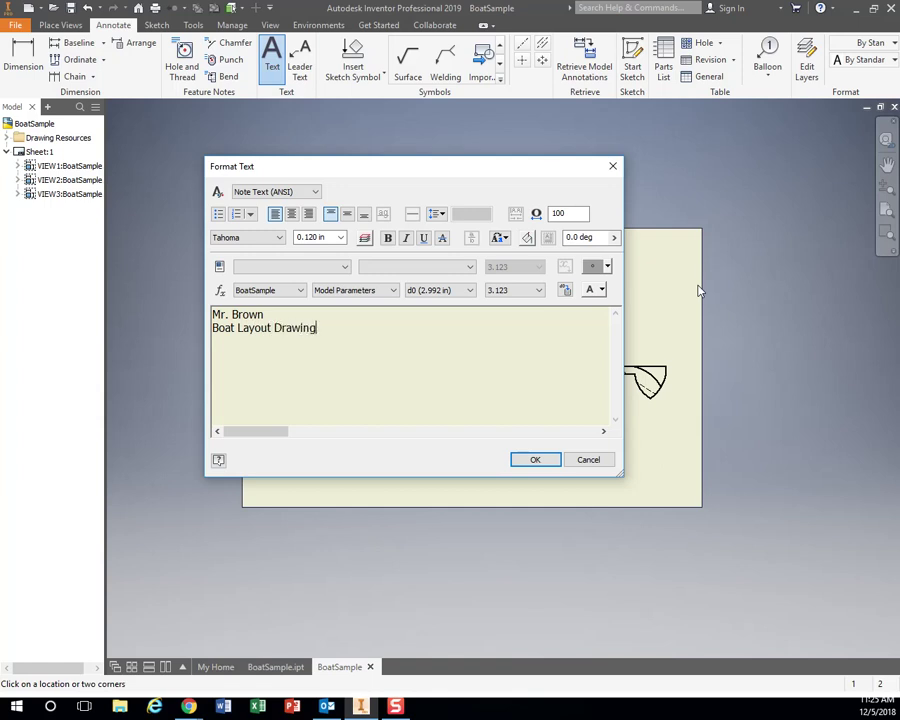
left_click(537, 458)
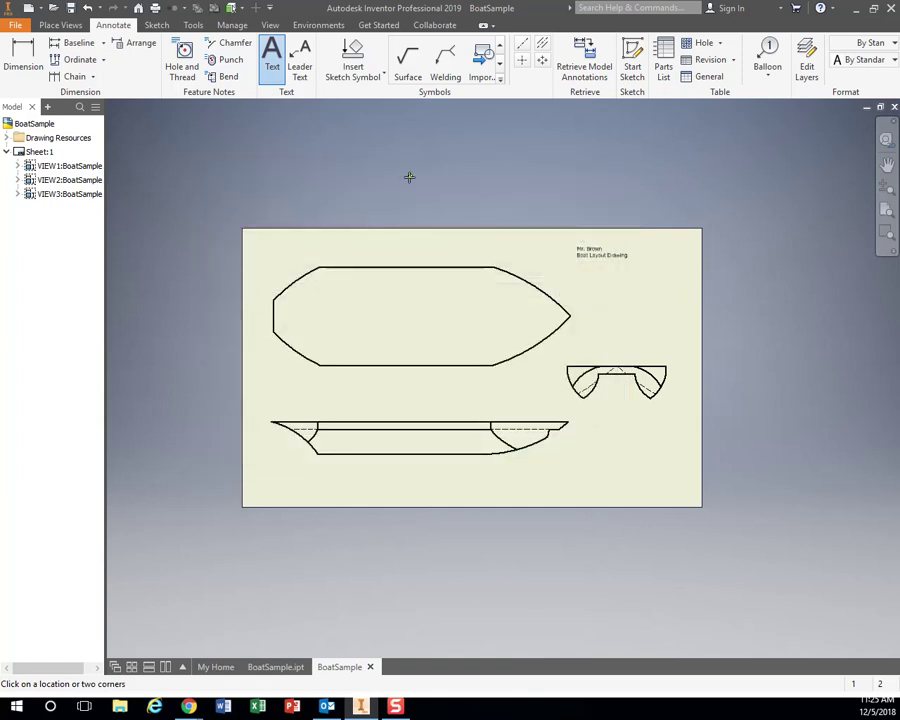
left_click(17, 26)
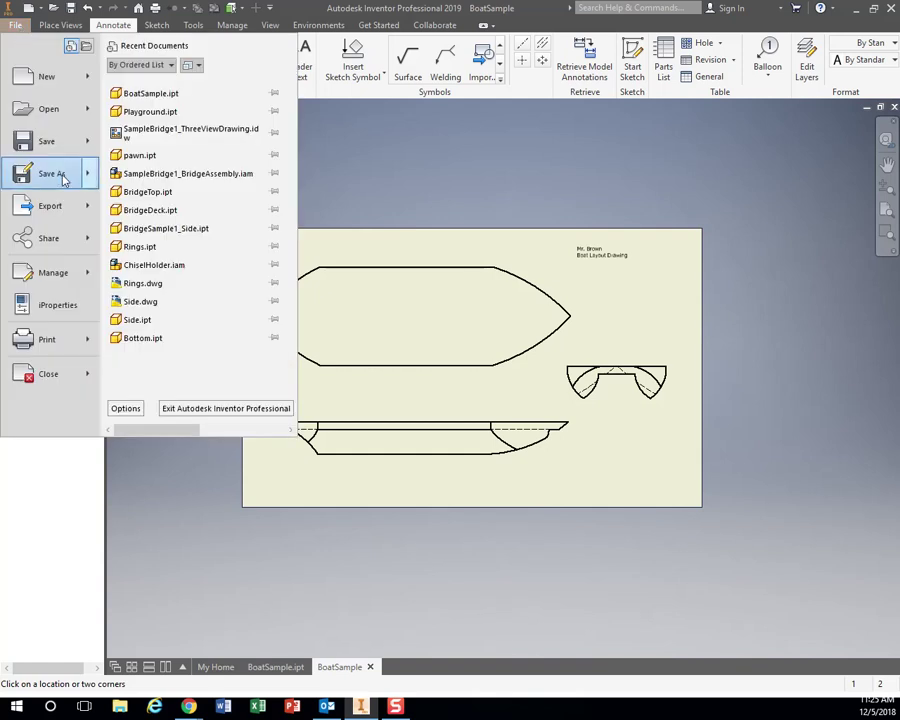
mouse_move(50, 173)
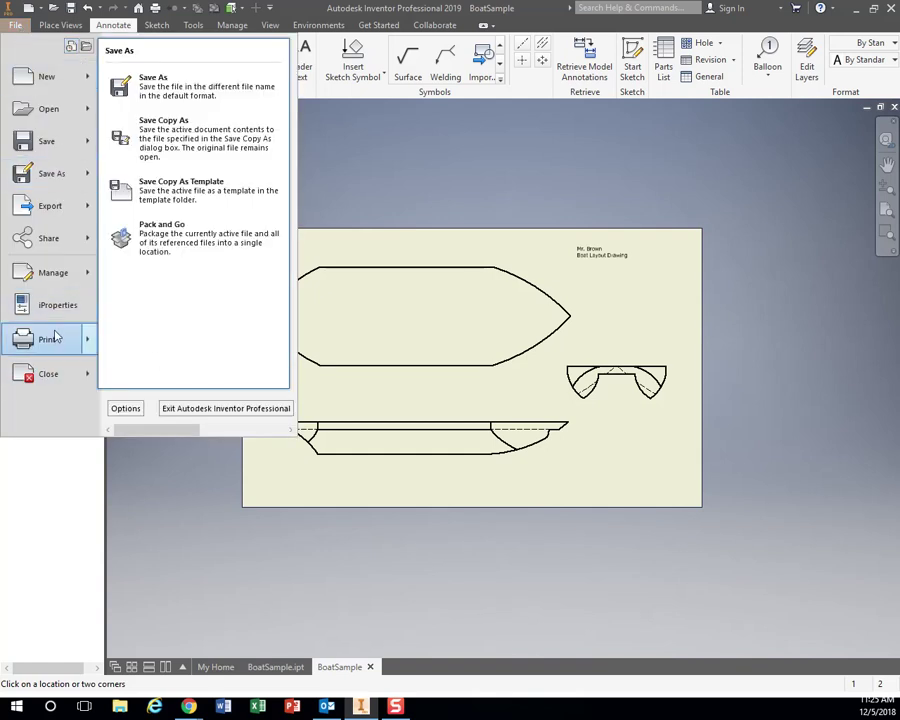
Open Print Drawing with the HP LaserJet 4200L PCL6 Class Driver as the printer.
left_click(47, 341)
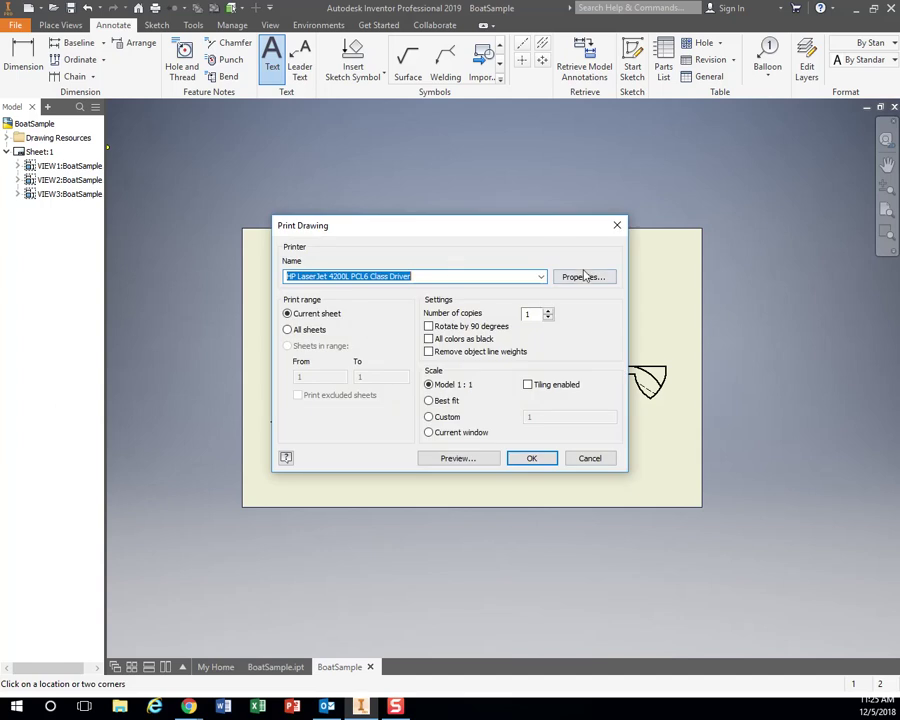
left_click(541, 277)
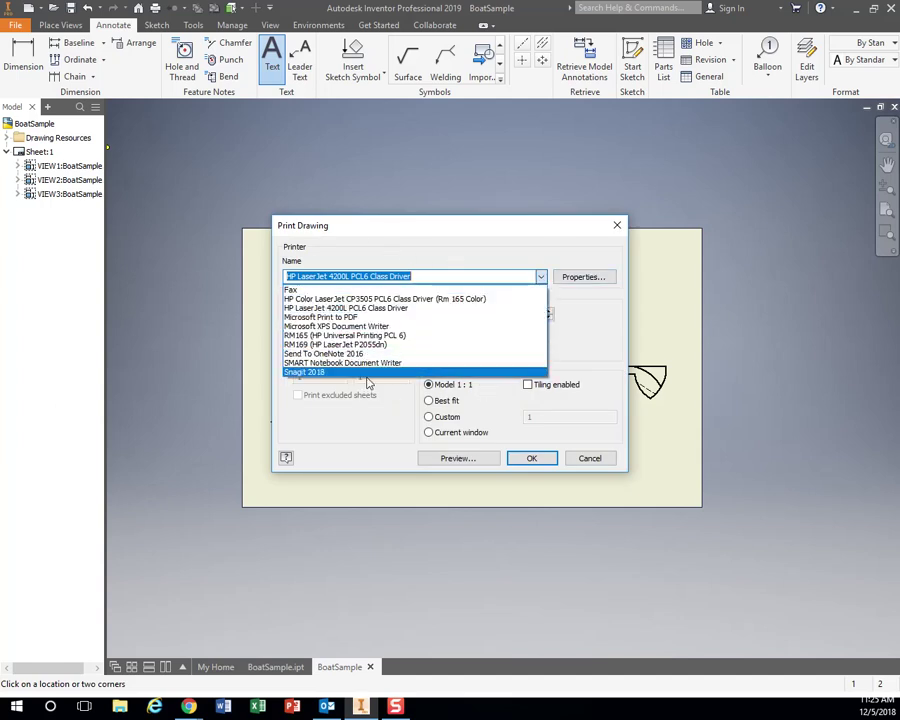
left_click(404, 239)
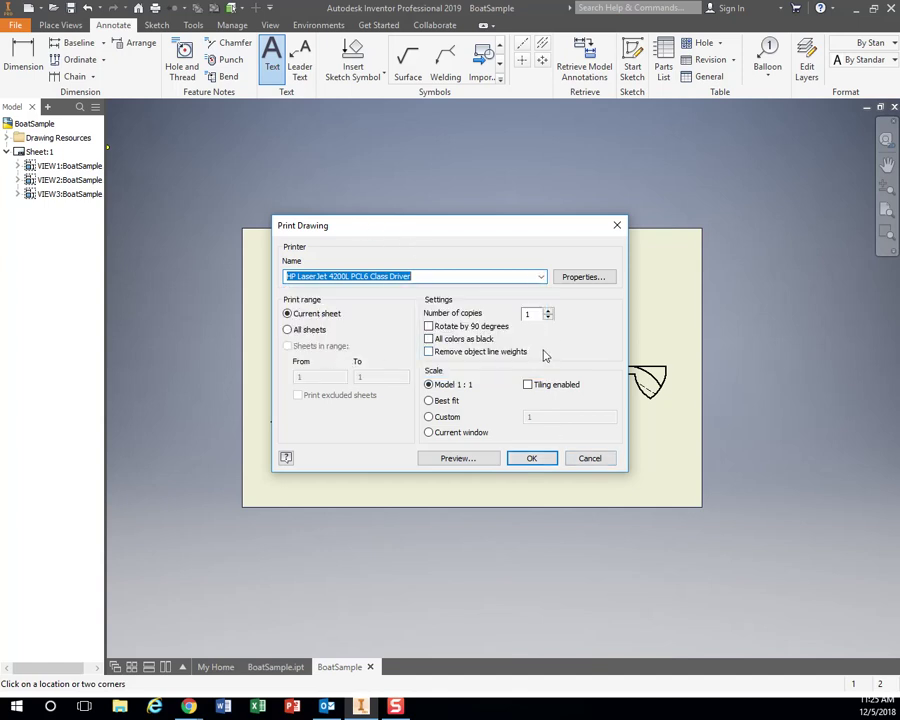
Set the printer's paper size to Legal and print the sheet at 1:1.
left_click(588, 279)
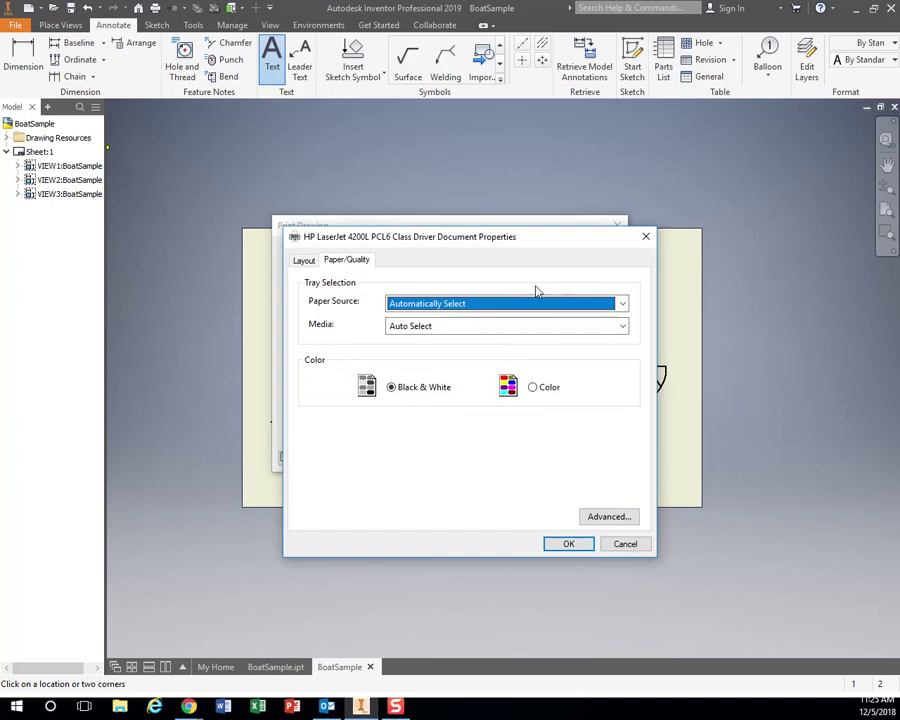
left_click(412, 326)
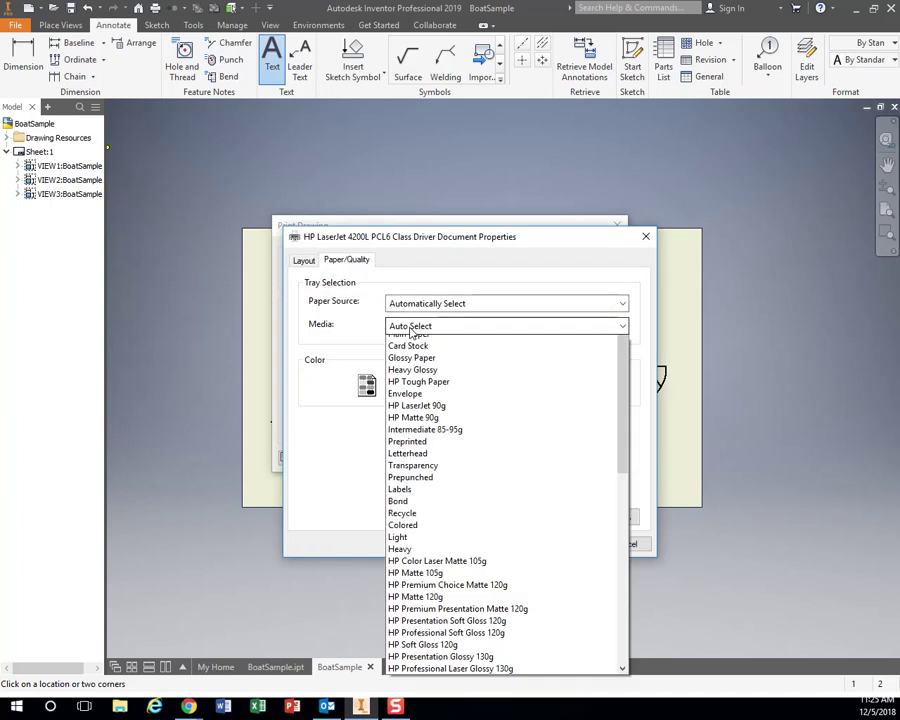
left_click(418, 328)
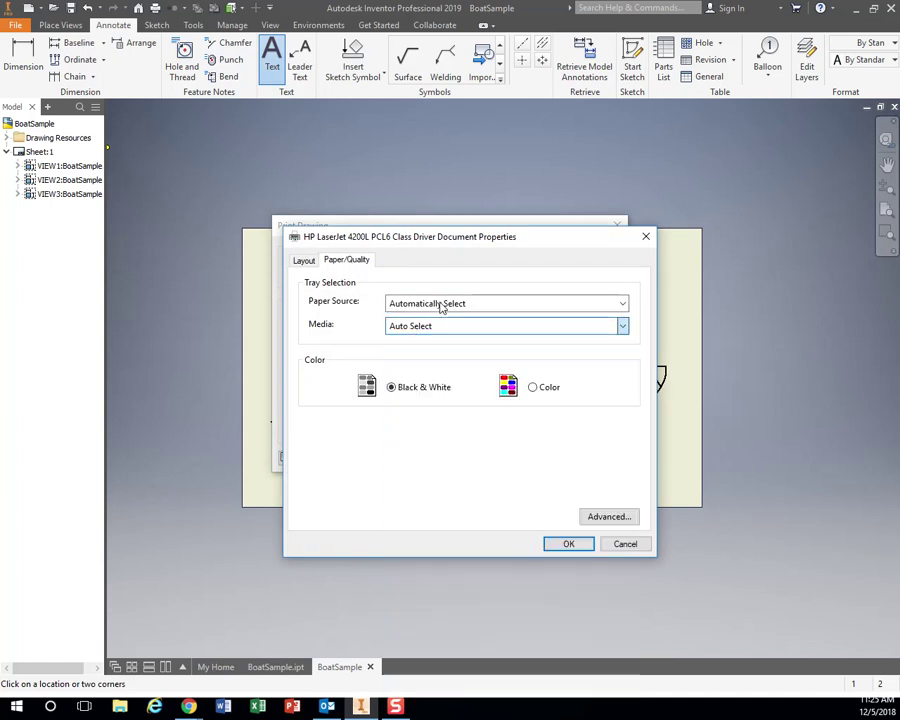
left_click(442, 302)
left_click(437, 299)
left_click(307, 262)
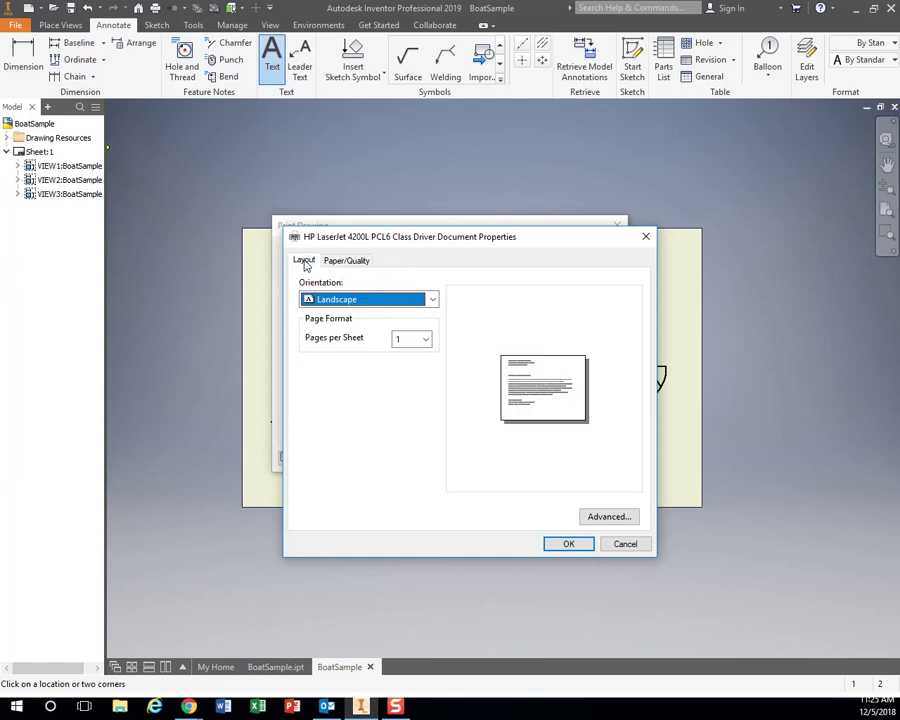
left_click(612, 515)
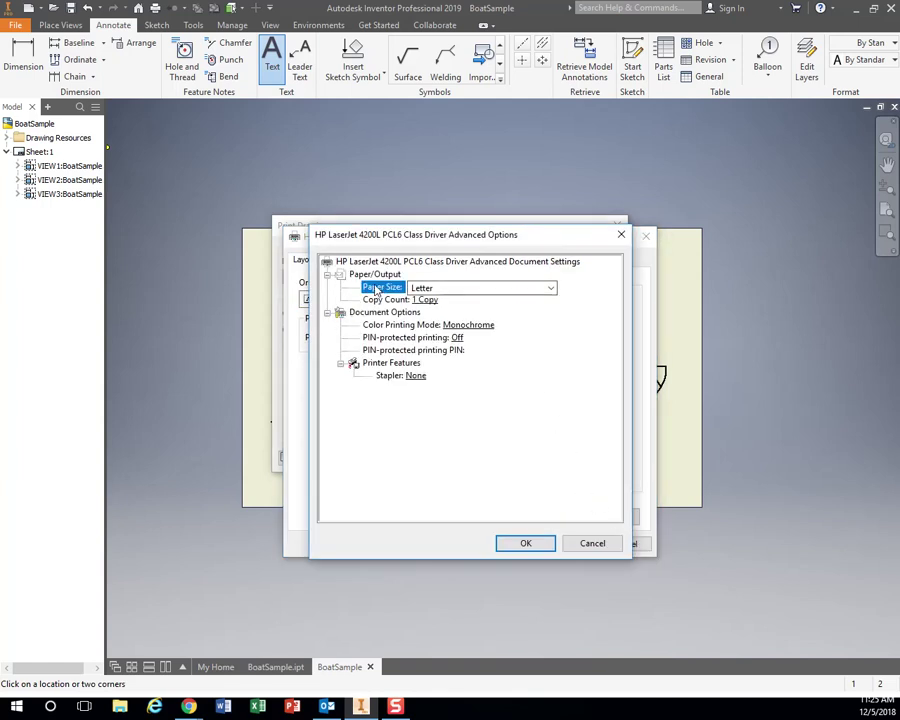
left_click(445, 288)
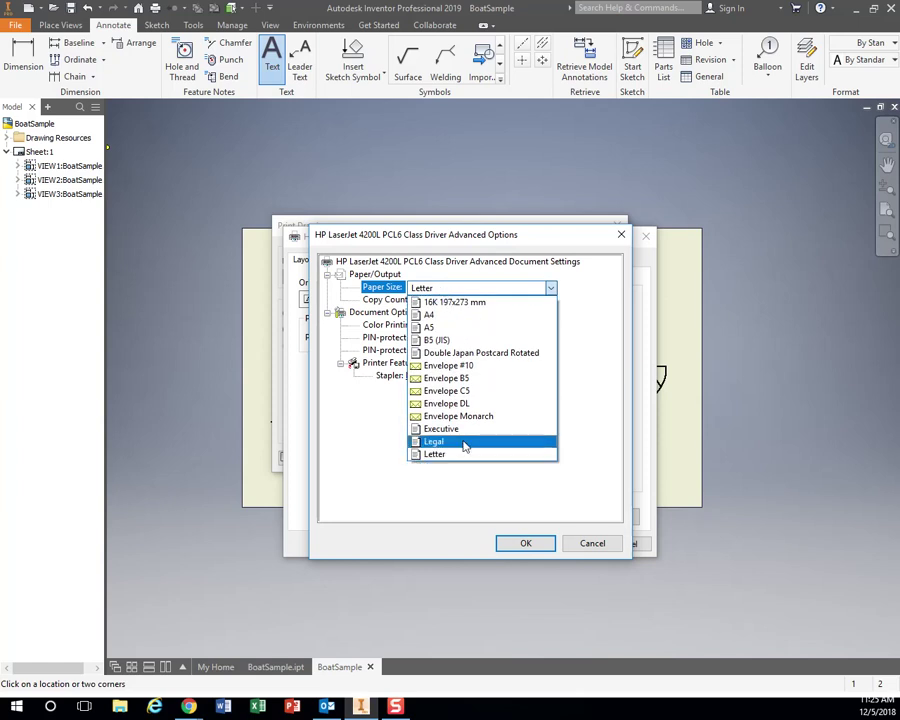
left_click(464, 446)
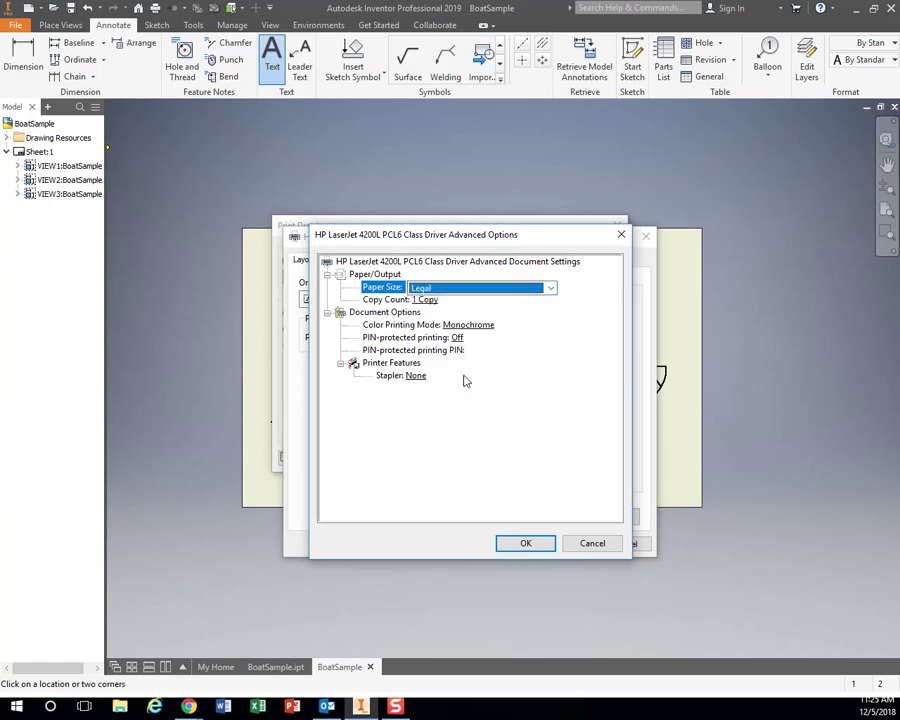
left_click(526, 543)
left_click(568, 540)
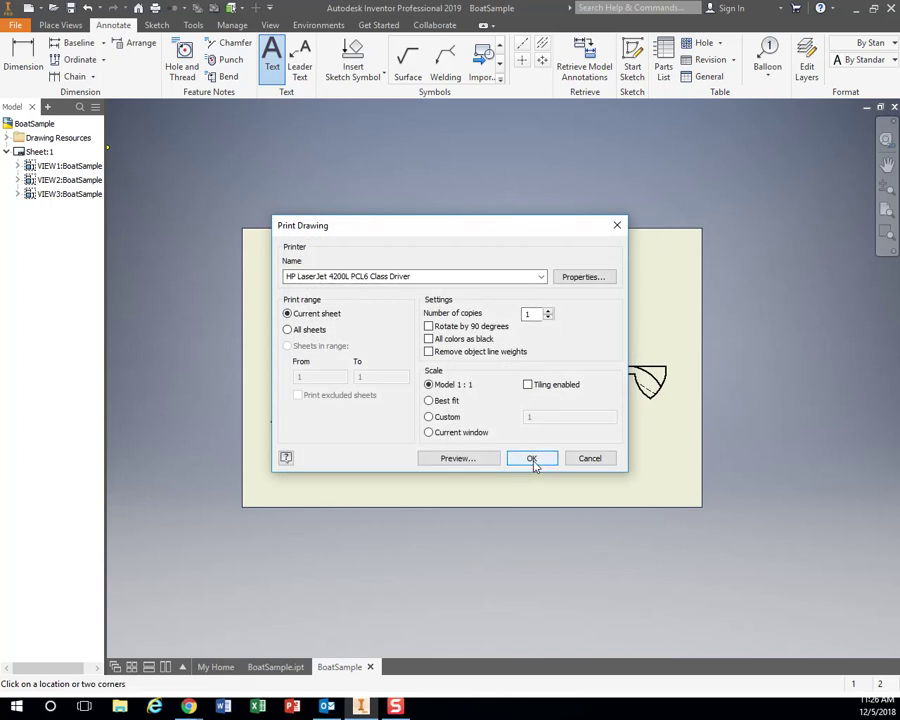
left_click(532, 459)
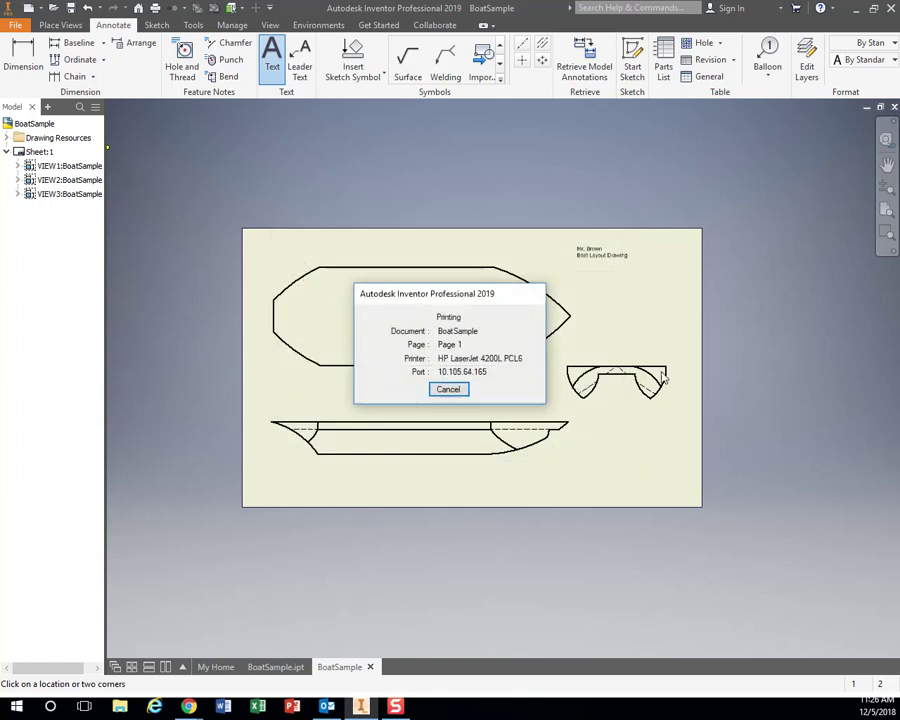